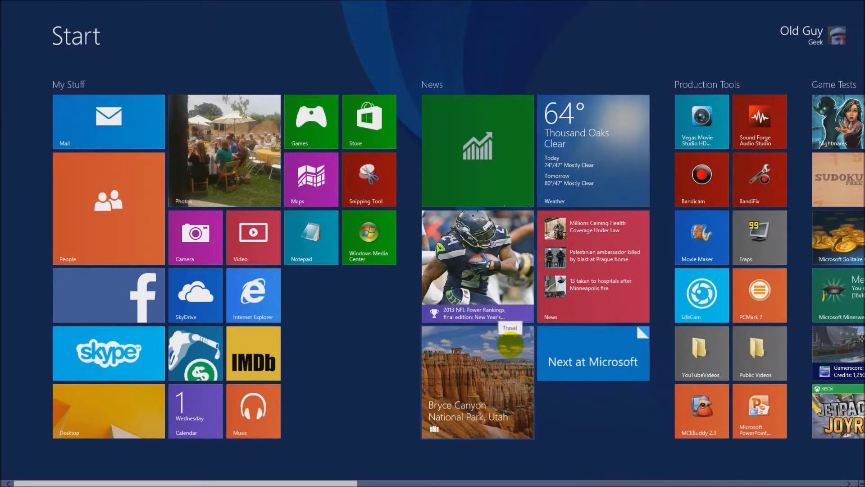
# Search the Start screen for 'con' and highlight the Control Panel result
pyautogui.write('con')
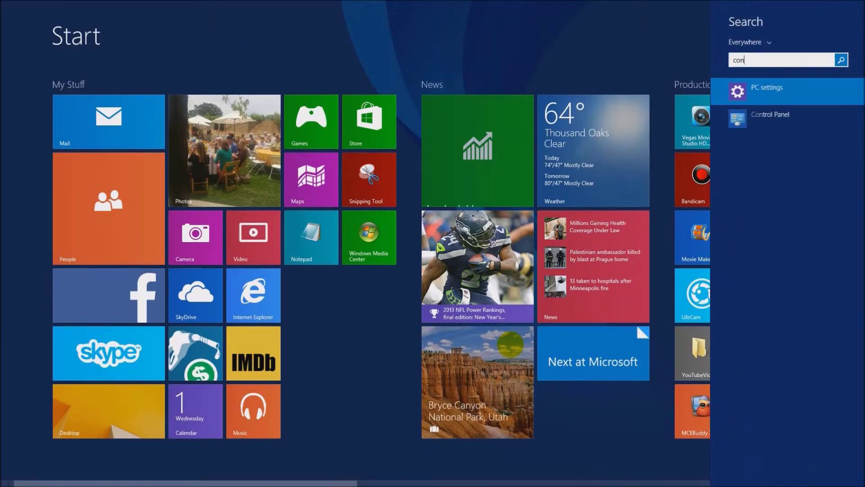
pyautogui.press('Down')
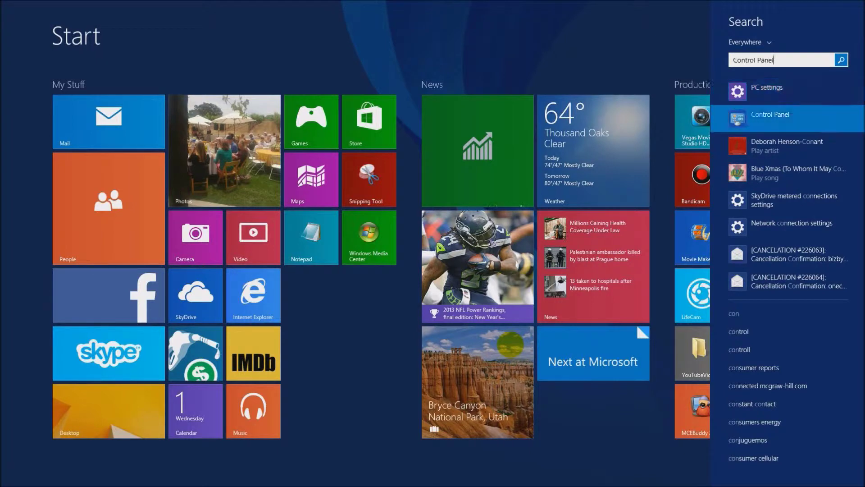
# Open Devices and Printers, enlarge its window, and bring up the HP Officejet's context menu
pyautogui.press('Return')
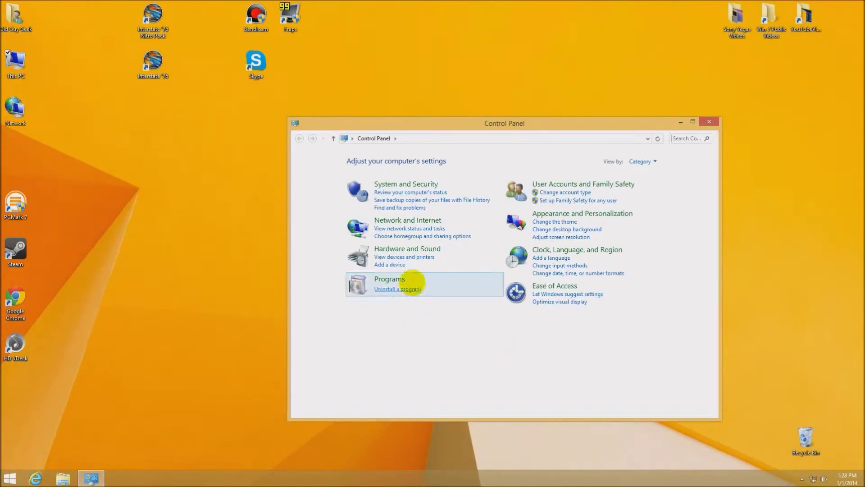
pyautogui.click(405, 257)
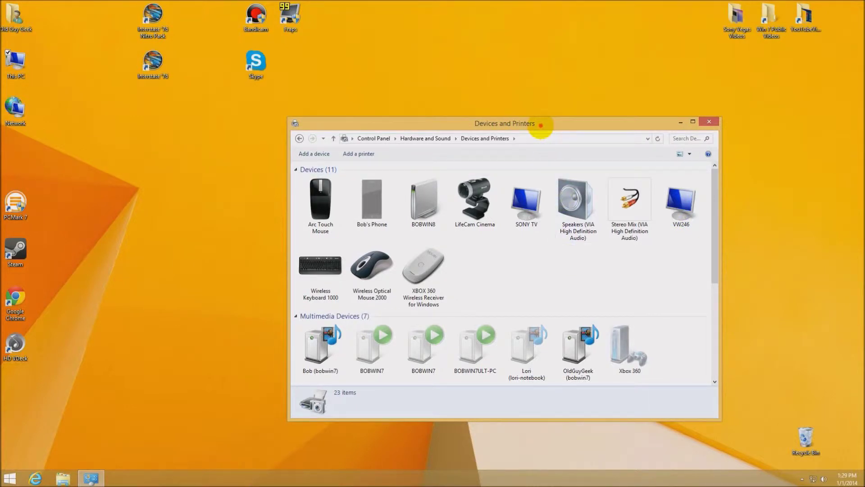
pyautogui.moveTo(540, 125); pyautogui.dragTo(463, 91)
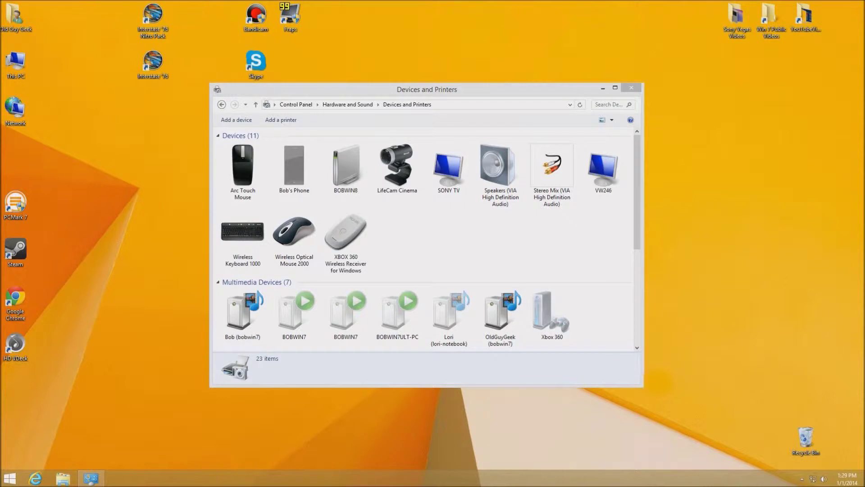
pyautogui.moveTo(640, 387); pyautogui.dragTo(672, 464)
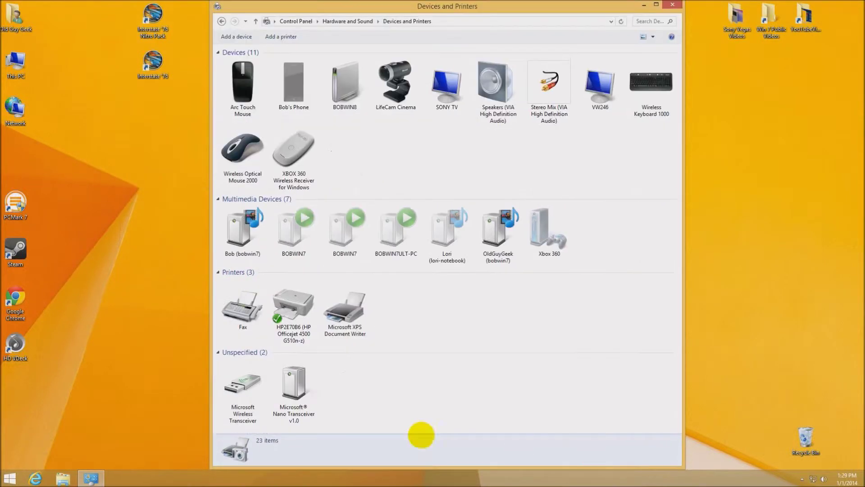
pyautogui.click(291, 336)
pyautogui.rightClick(304, 318)
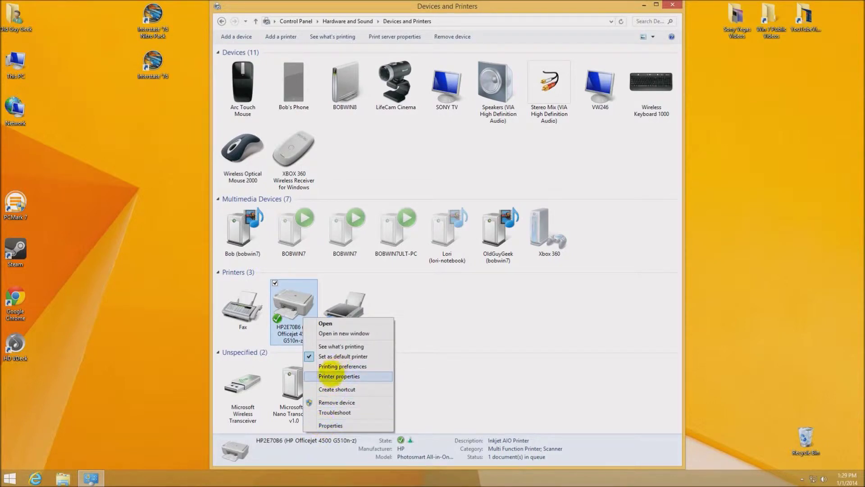
# Set HP Officejet printing preferences to Black & White, grayscale Black Ink Only, and save
pyautogui.click(339, 366)
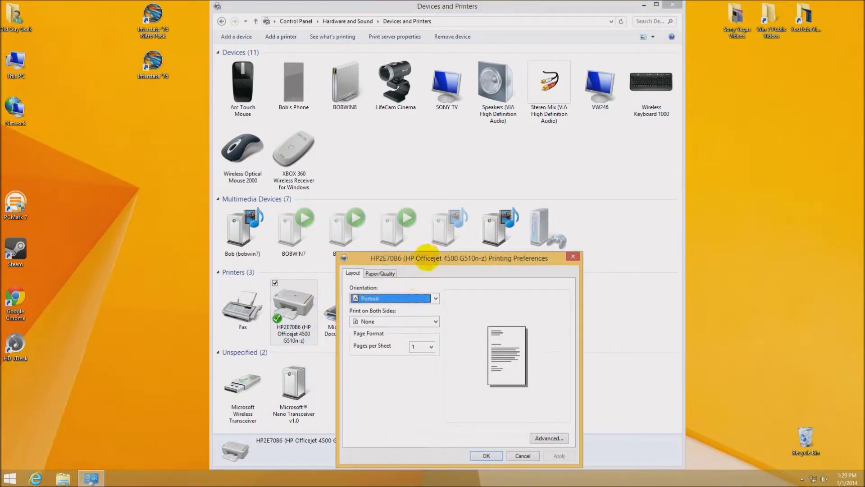
pyautogui.moveTo(426, 260); pyautogui.dragTo(387, 116)
pyautogui.click(340, 129)
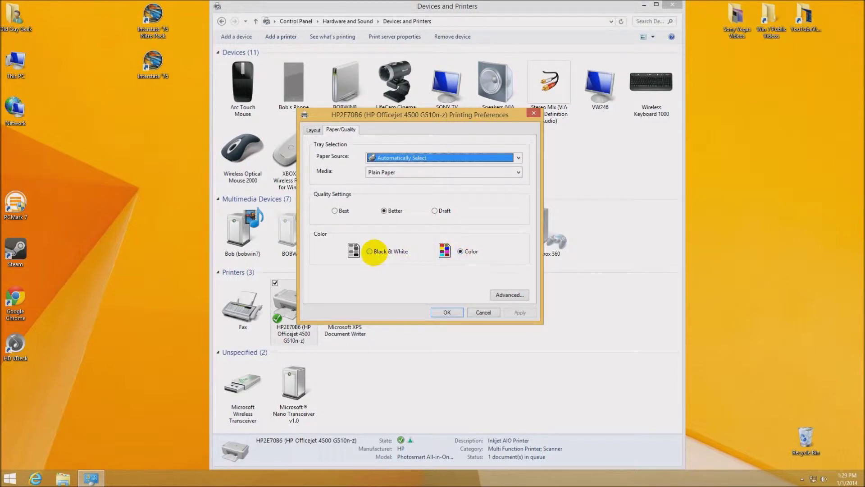
pyautogui.click(369, 251)
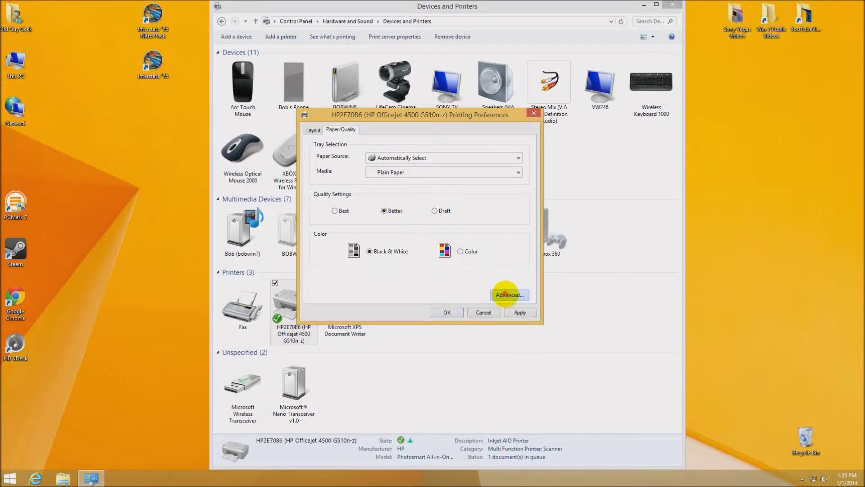
pyautogui.click(505, 293)
pyautogui.moveTo(410, 141); pyautogui.dragTo(443, 156)
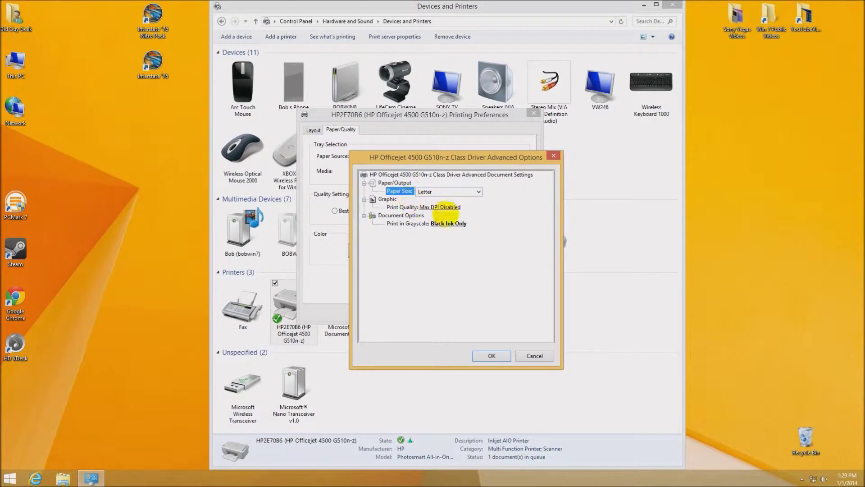
pyautogui.click(441, 224)
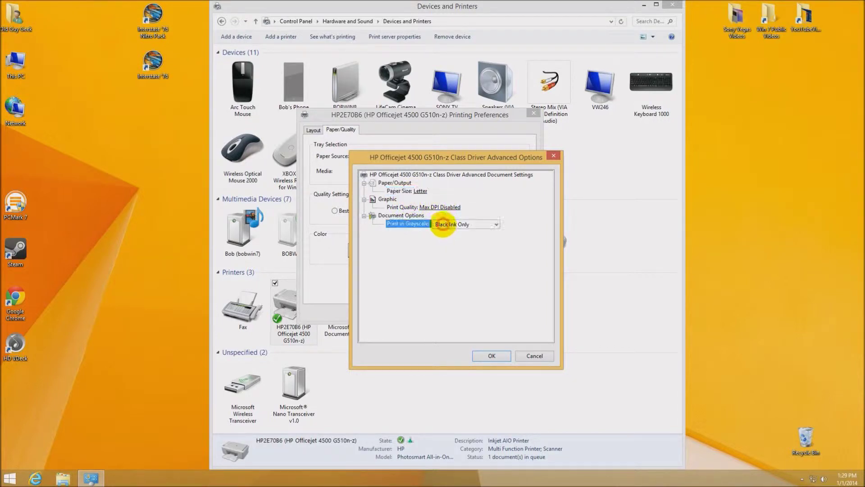
pyautogui.click(498, 224)
pyautogui.click(463, 249)
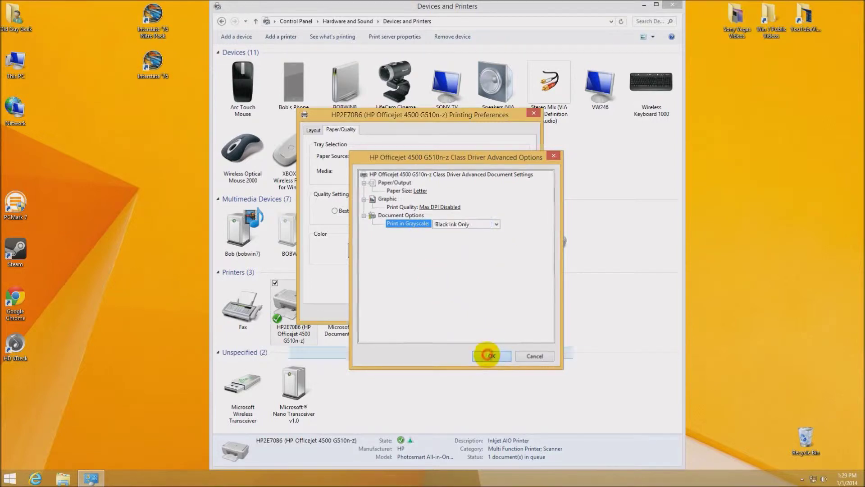
pyautogui.click(490, 354)
pyautogui.click(446, 311)
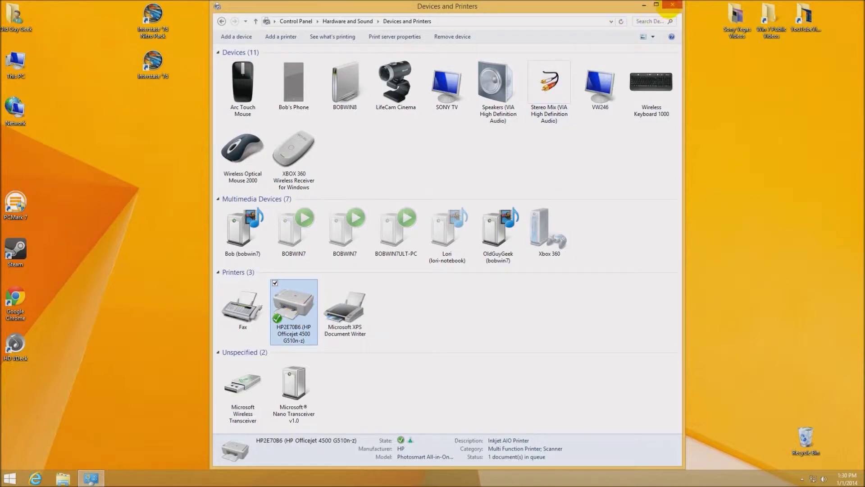
# Close Devices and Printers and return to the Start screen
pyautogui.click(672, 5)
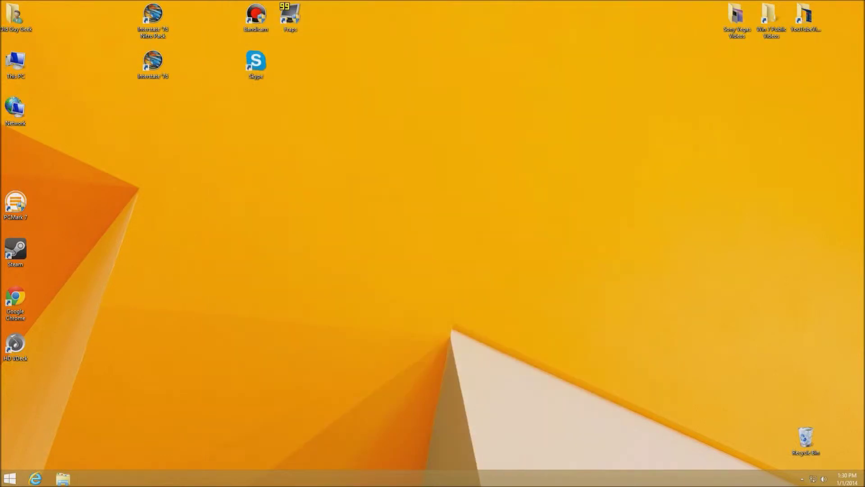
pyautogui.press('super')
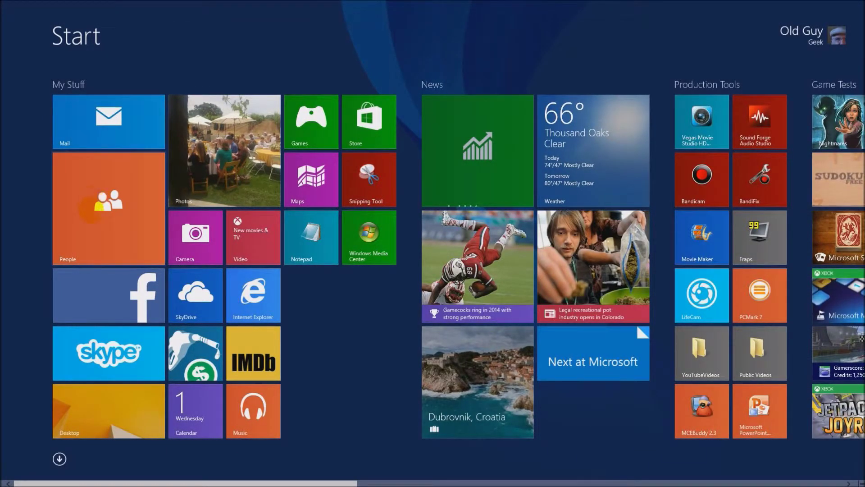
# Launch Internet Explorer on MSN and glance at its Settings pane
pyautogui.click(253, 292)
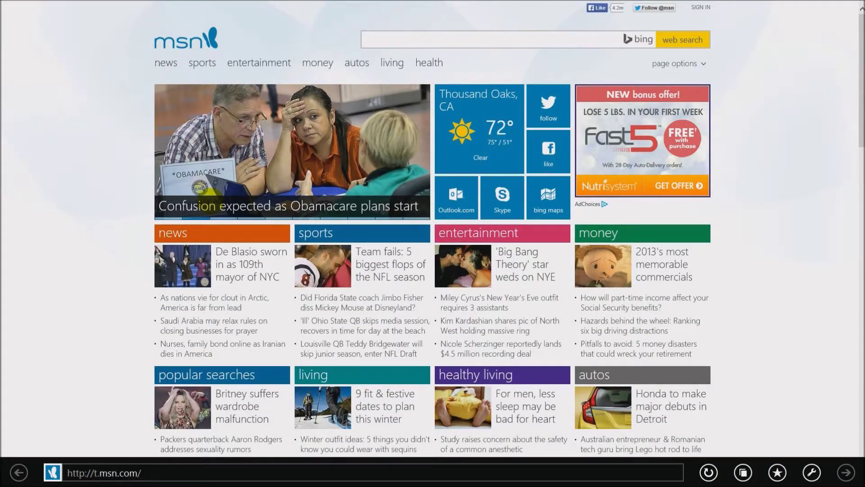
pyautogui.moveTo(848, 419)
pyautogui.click(847, 402)
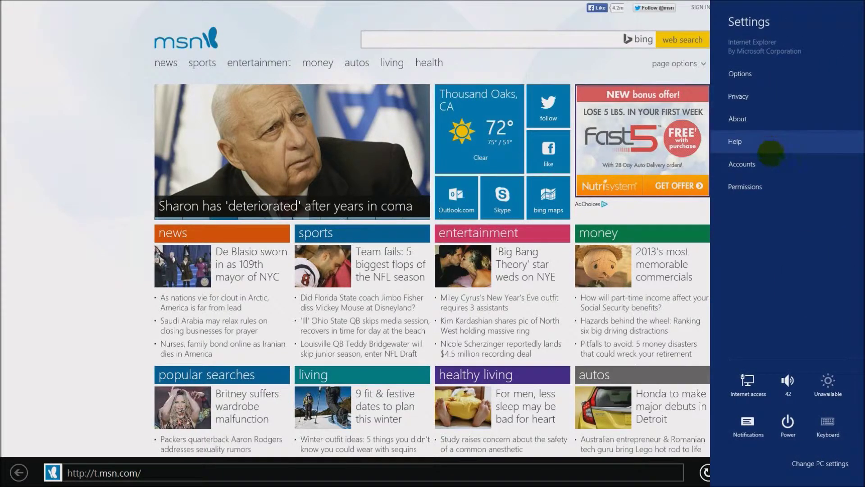
pyautogui.click(530, 75)
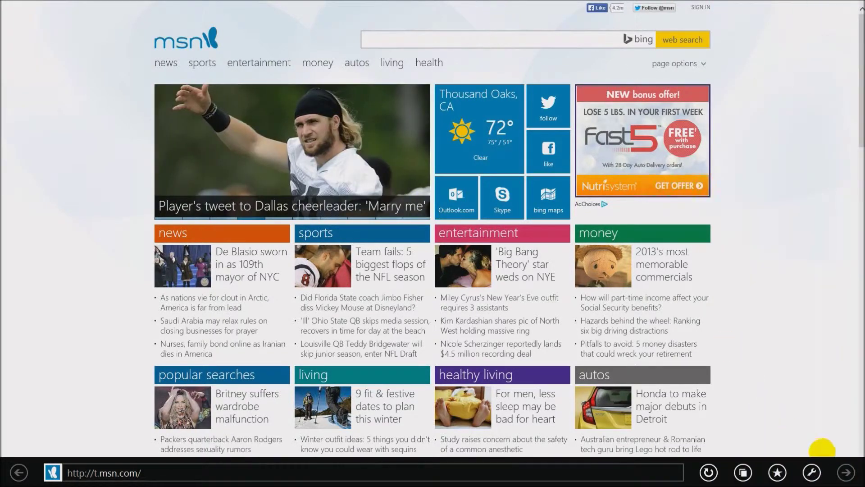
# Check the page tools menu, then reveal the charms bar
pyautogui.click(811, 471)
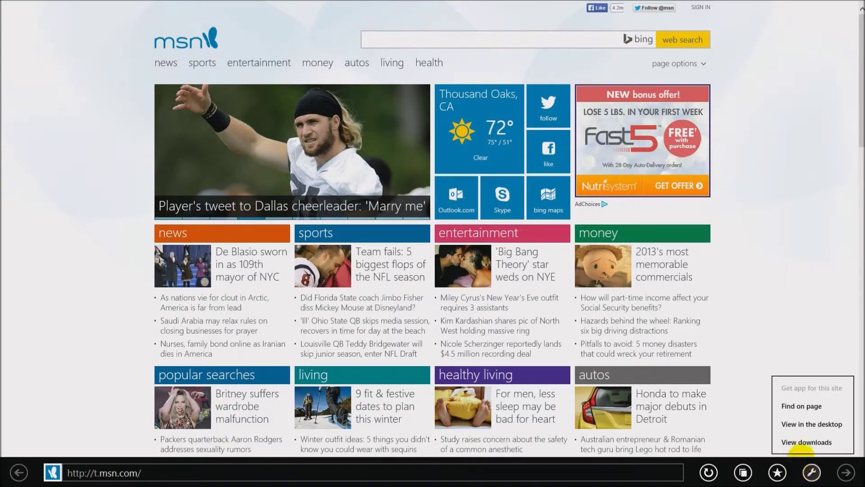
pyautogui.click(753, 386)
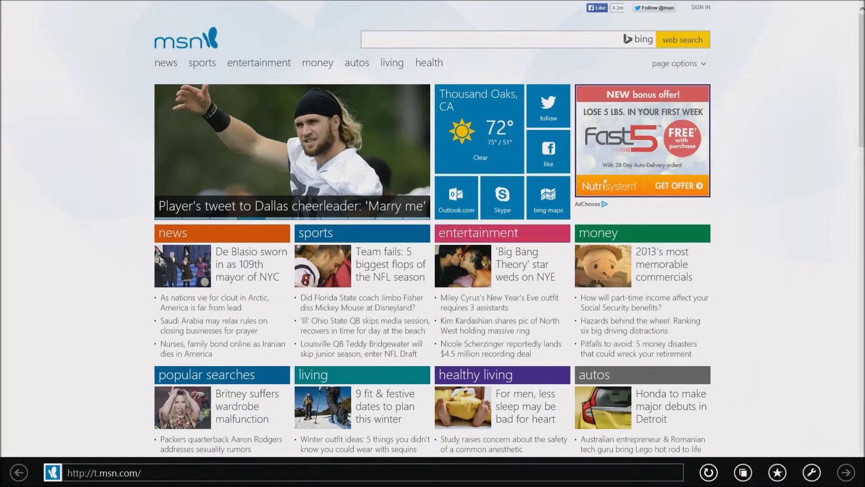
pyautogui.moveTo(856, 422)
pyautogui.moveTo(847, 364)
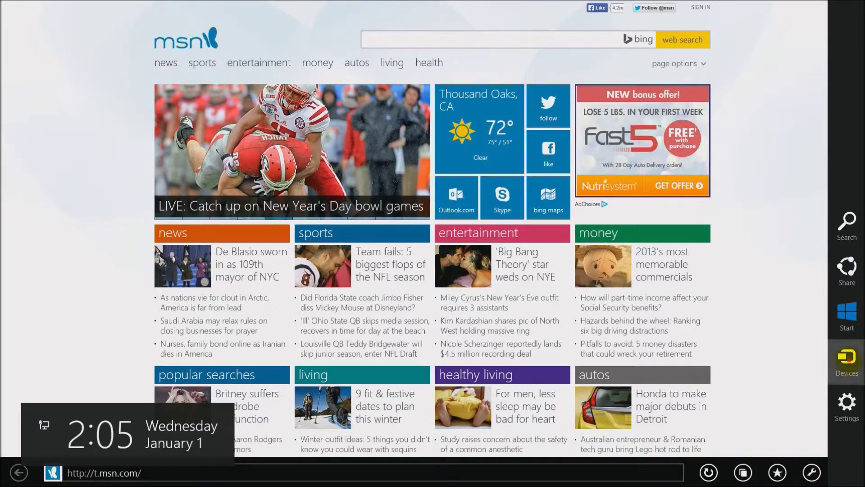
# From the Devices charm, print the MSN page to the HP Officejet 4500
pyautogui.click(847, 358)
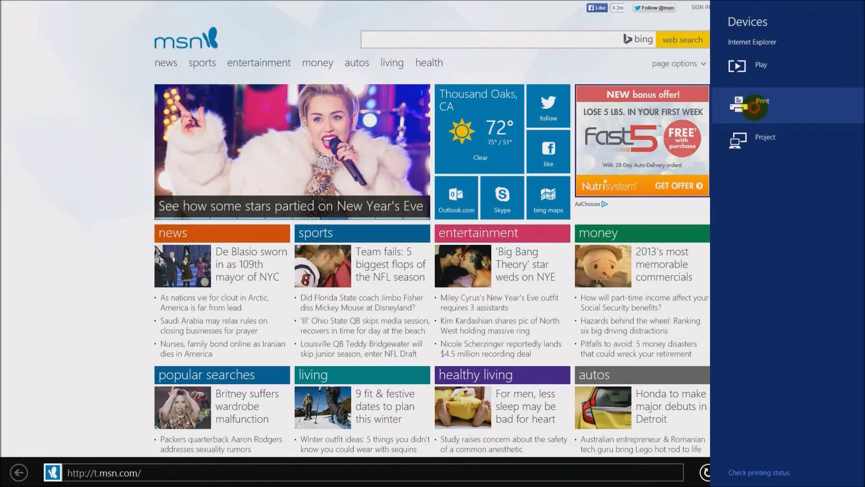
pyautogui.click(753, 108)
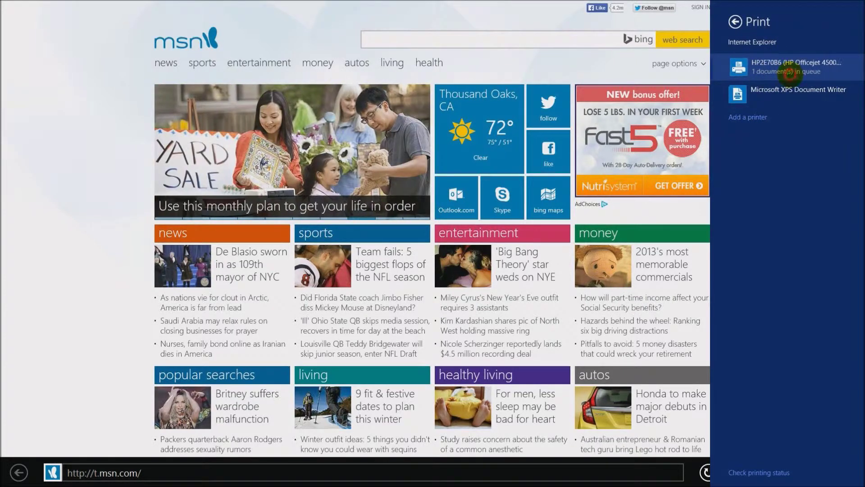
pyautogui.click(789, 75)
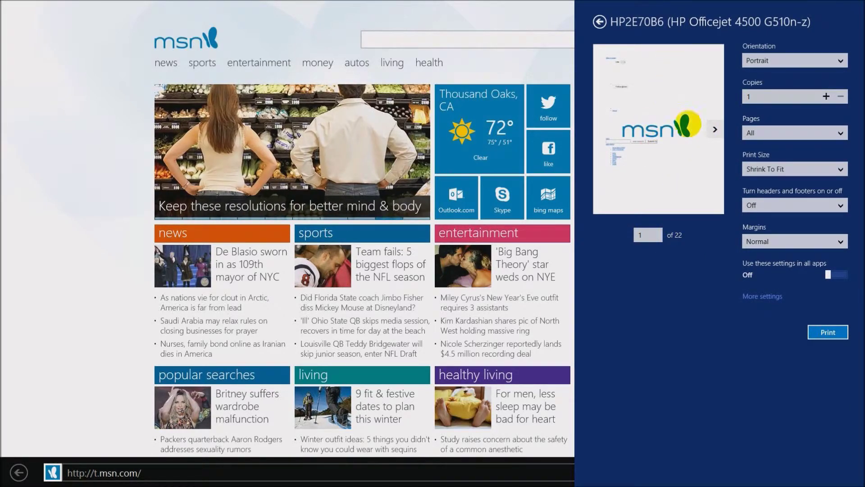
# Page the preview to page 8, keeping Shrink To Fit size and Portrait orientation
pyautogui.click(715, 129)
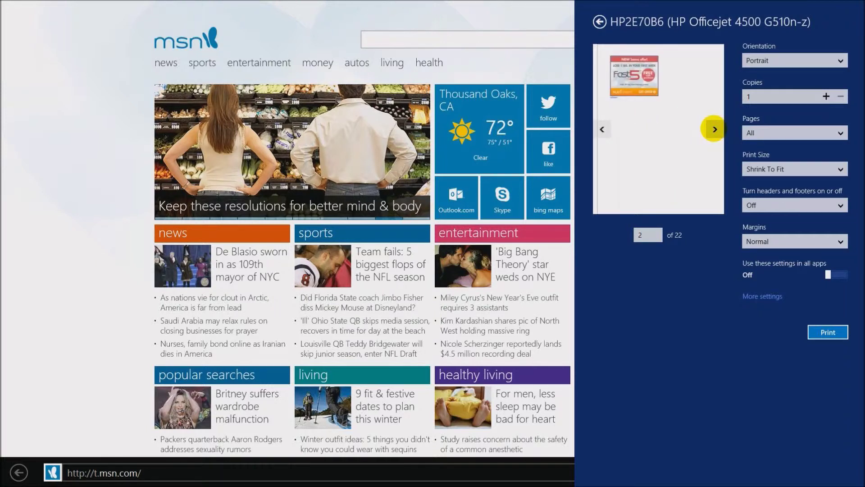
pyautogui.click(714, 129)
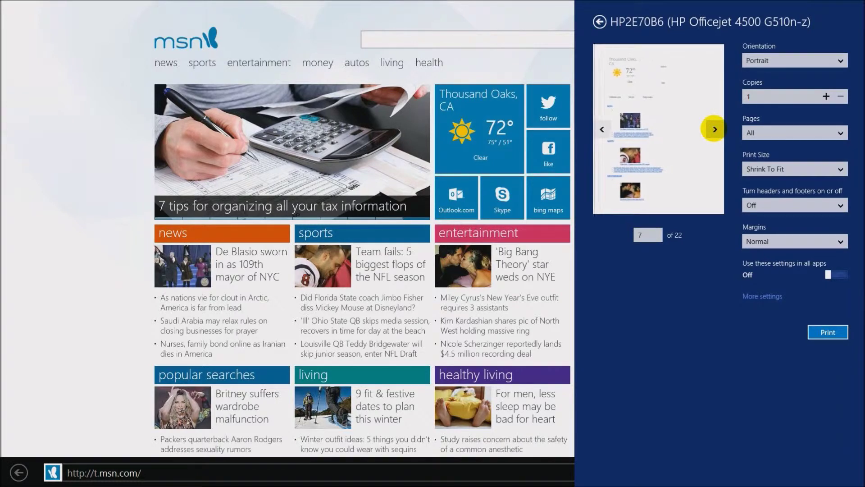
pyautogui.click(714, 129)
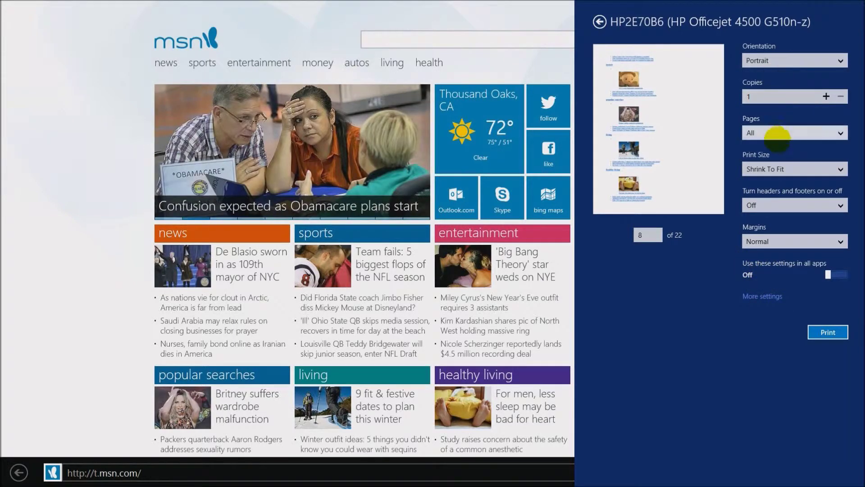
pyautogui.click(778, 167)
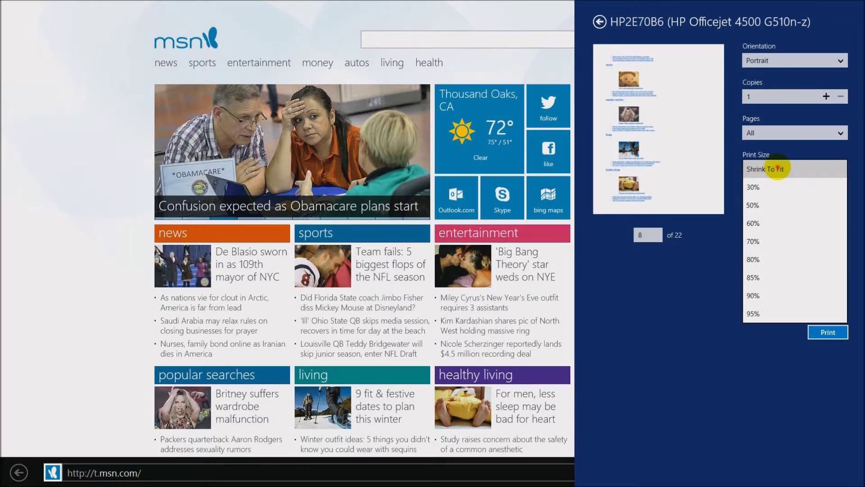
pyautogui.click(777, 169)
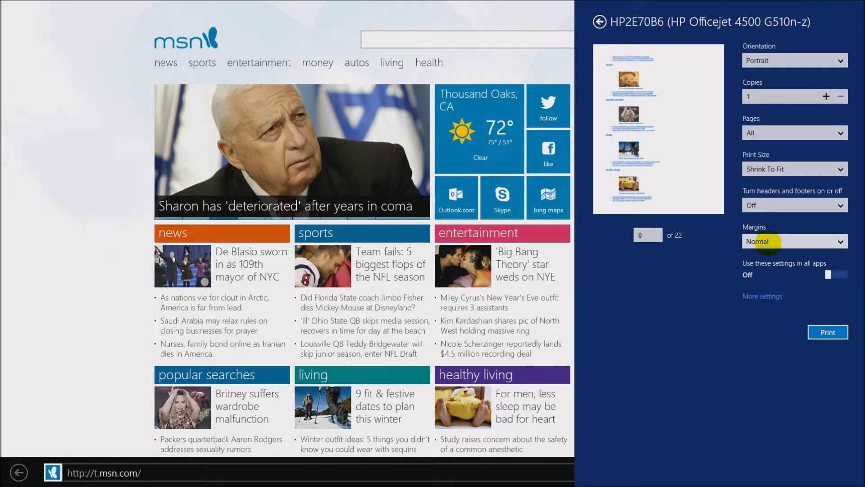
pyautogui.click(789, 61)
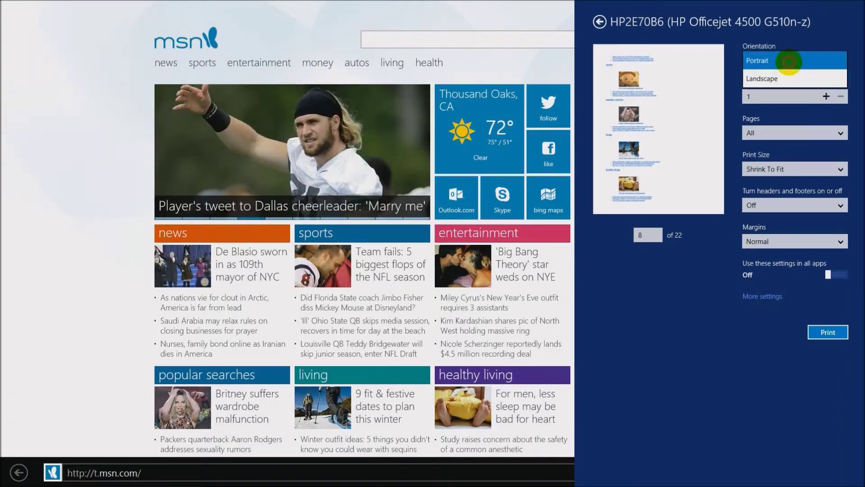
pyautogui.click(788, 61)
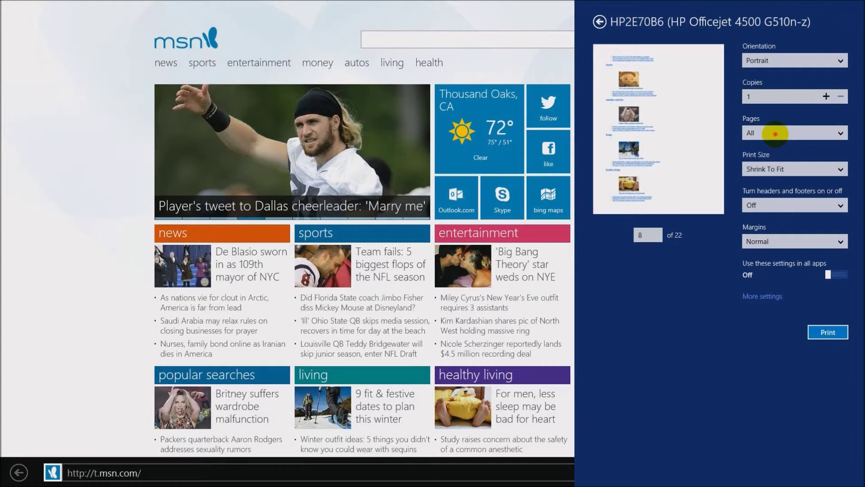
# Set Pages to Current Page and step back through the preview
pyautogui.click(775, 133)
pyautogui.click(767, 150)
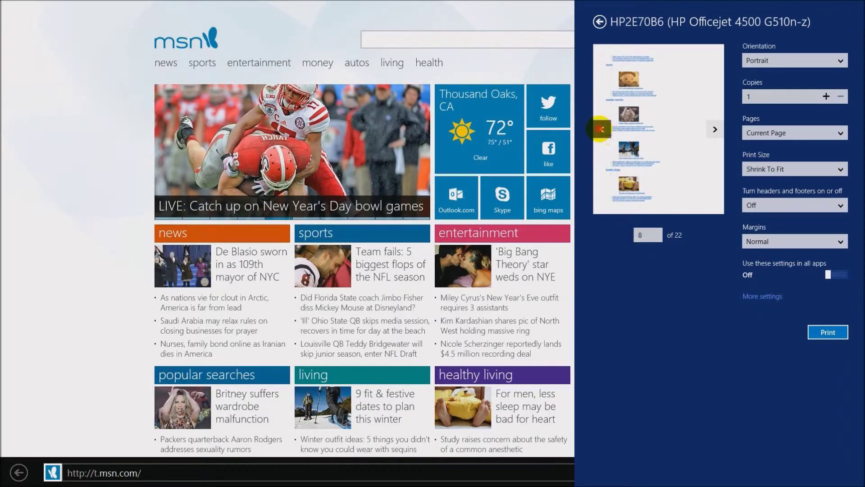
pyautogui.click(602, 130)
pyautogui.click(601, 129)
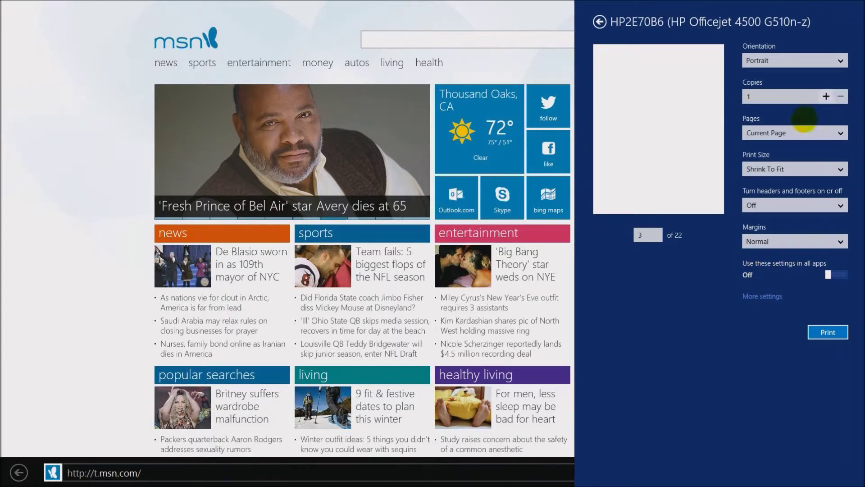
pyautogui.click(797, 133)
pyautogui.click(797, 133)
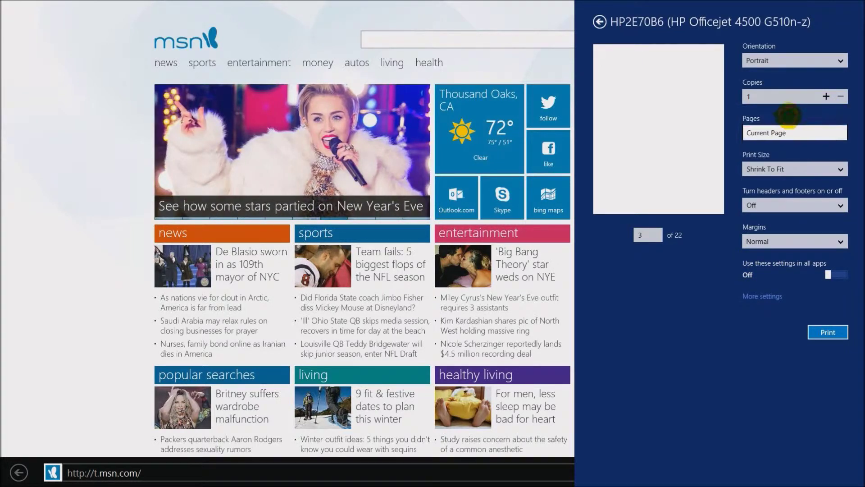
pyautogui.scroll(1, 836, 132)
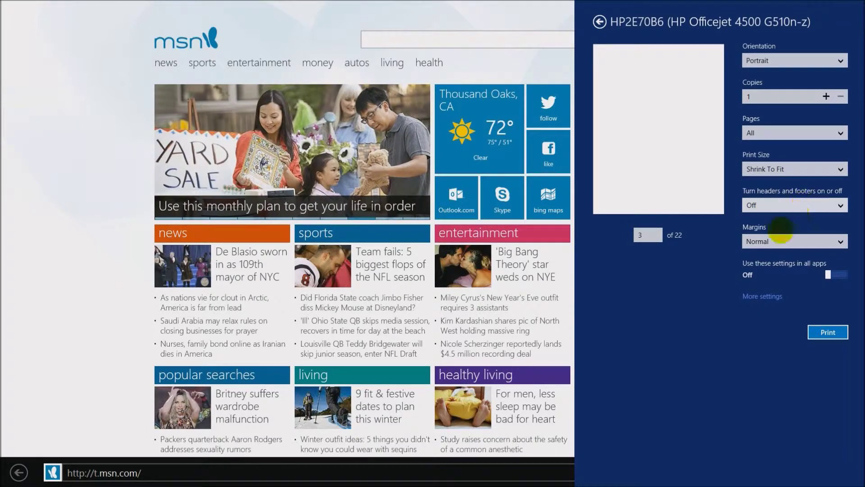
# Keep Normal margins, confirm Current Page only, and print the MSN page
pyautogui.click(784, 241)
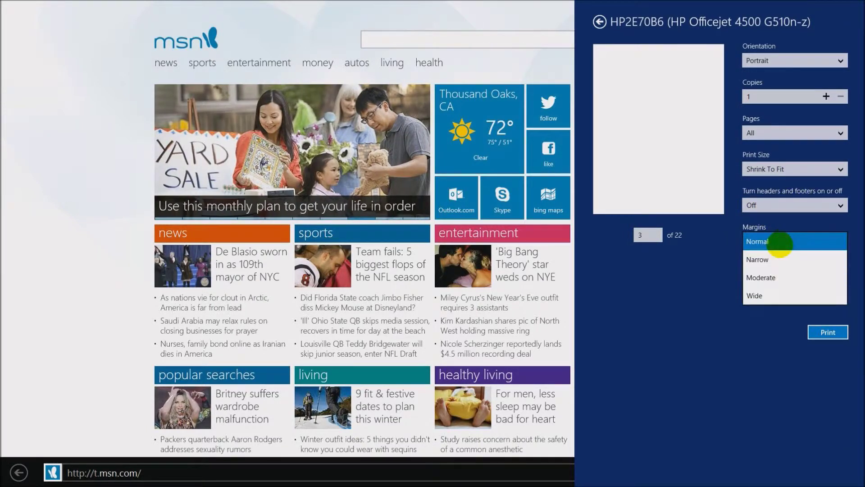
pyautogui.click(673, 292)
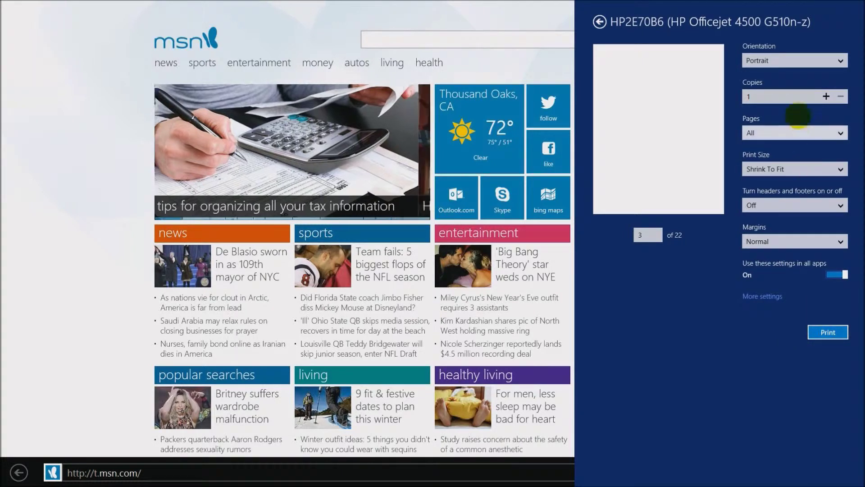
pyautogui.click(804, 135)
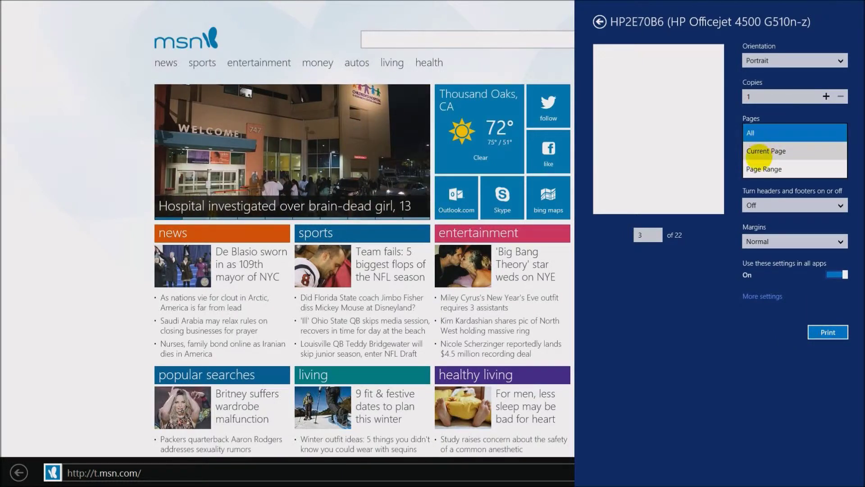
pyautogui.click(766, 151)
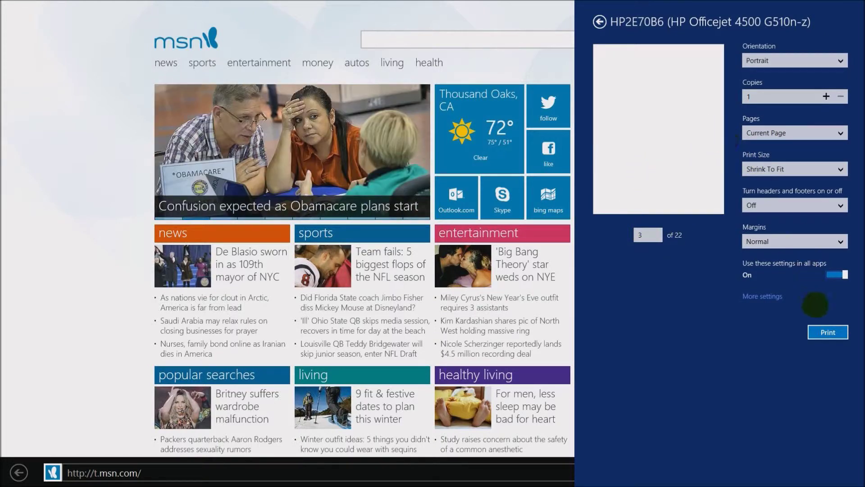
pyautogui.click(828, 332)
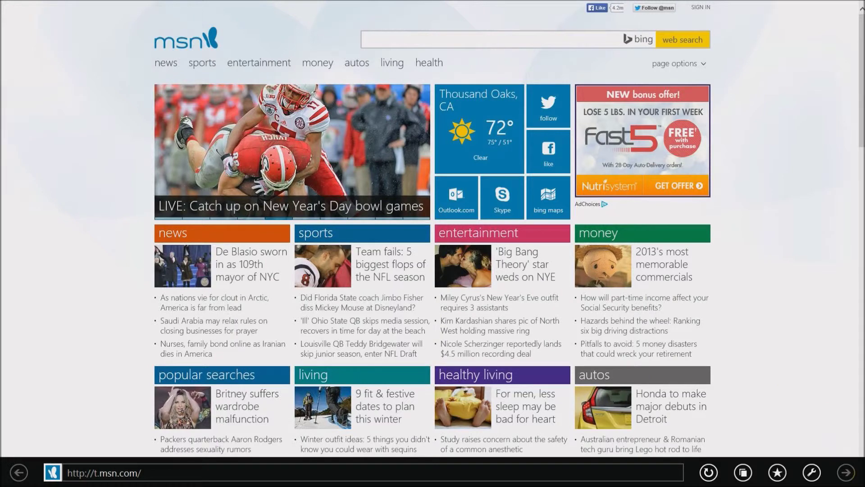
# Start printing to the HP Officejet from the Devices charm and show its More settings
pyautogui.moveTo(857, 453)
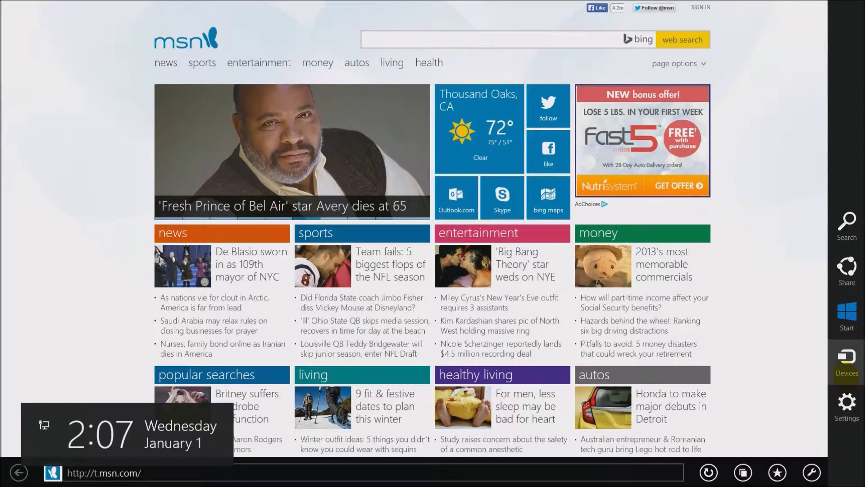
pyautogui.click(847, 358)
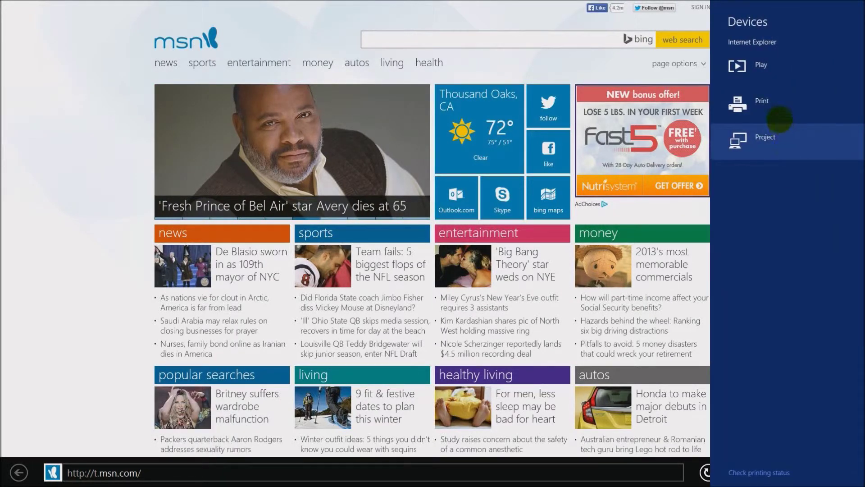
pyautogui.click(766, 100)
pyautogui.click(746, 69)
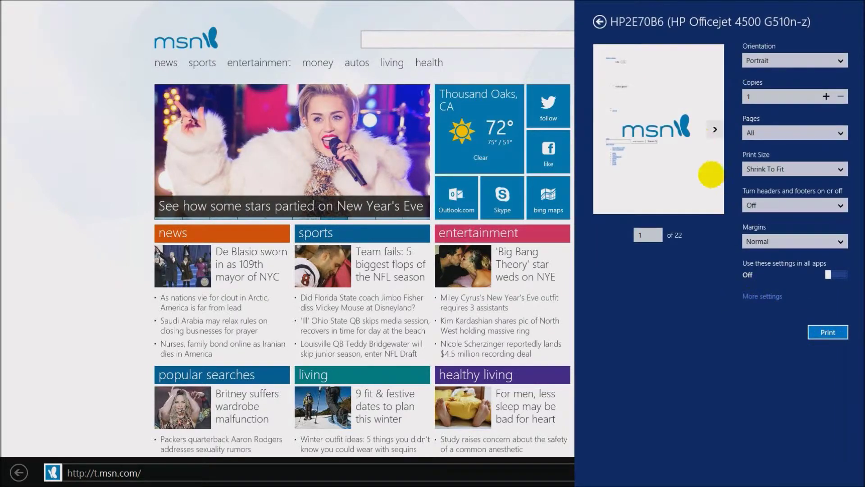
pyautogui.click(751, 296)
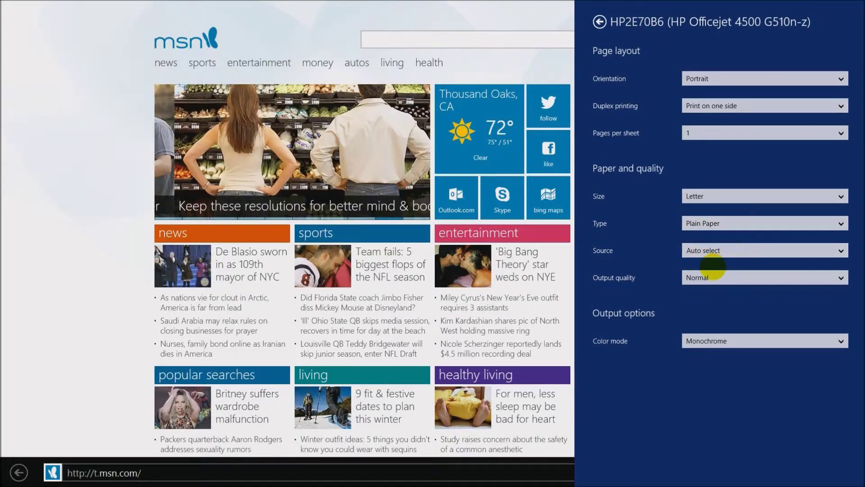
# Set output quality to Draft and color mode to Monochrome
pyautogui.click(706, 278)
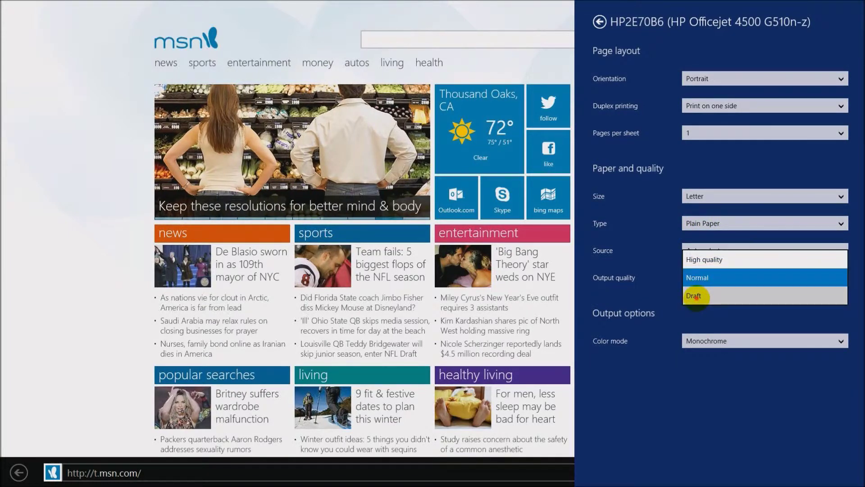
pyautogui.click(695, 296)
pyautogui.click(719, 345)
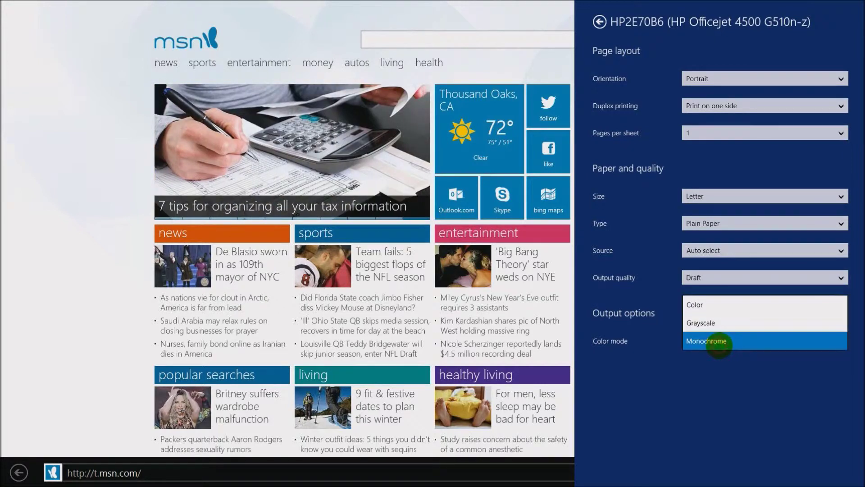
pyautogui.click(719, 343)
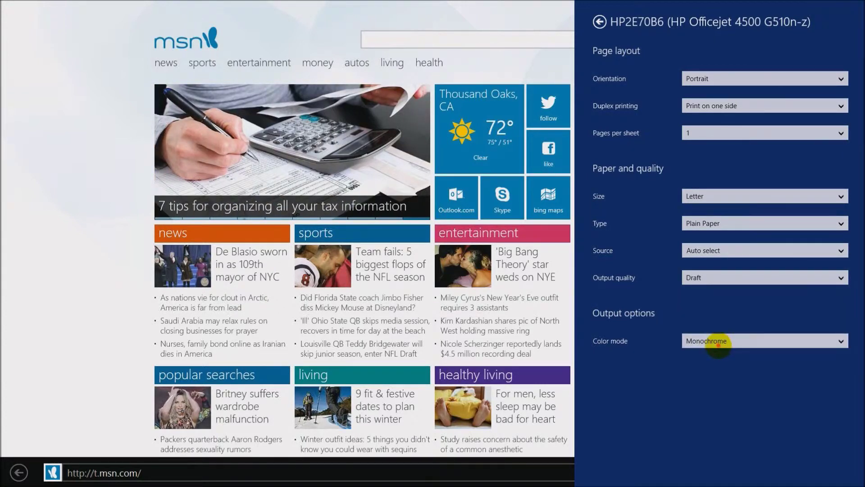
pyautogui.click(718, 345)
pyautogui.click(717, 344)
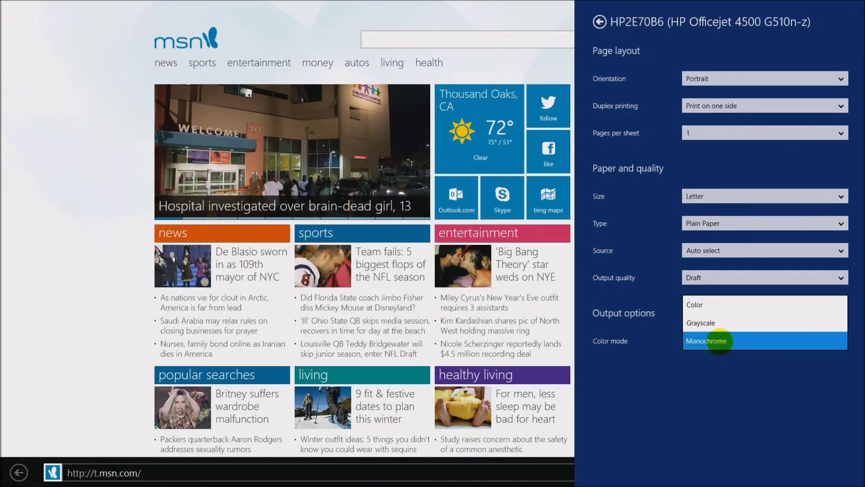
pyautogui.click(777, 364)
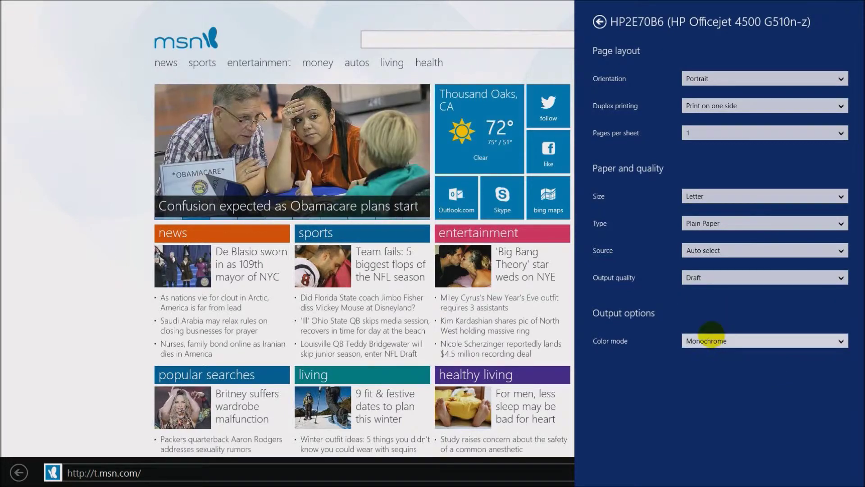
pyautogui.click(719, 344)
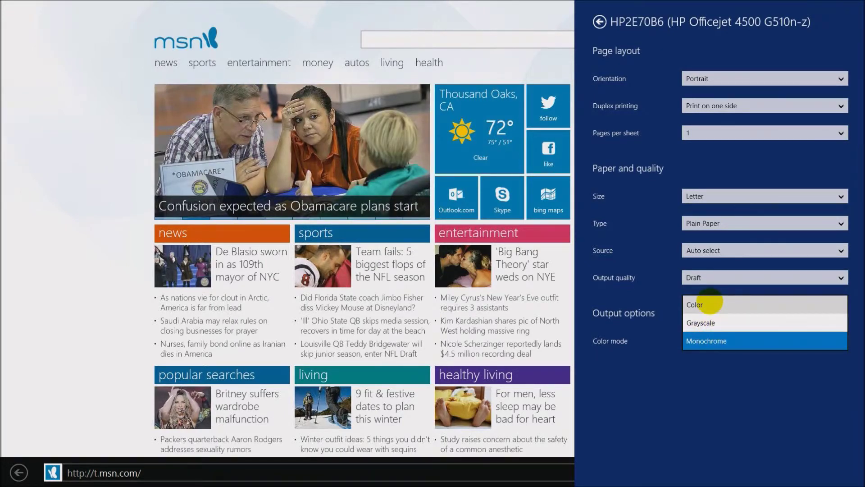
pyautogui.click(645, 224)
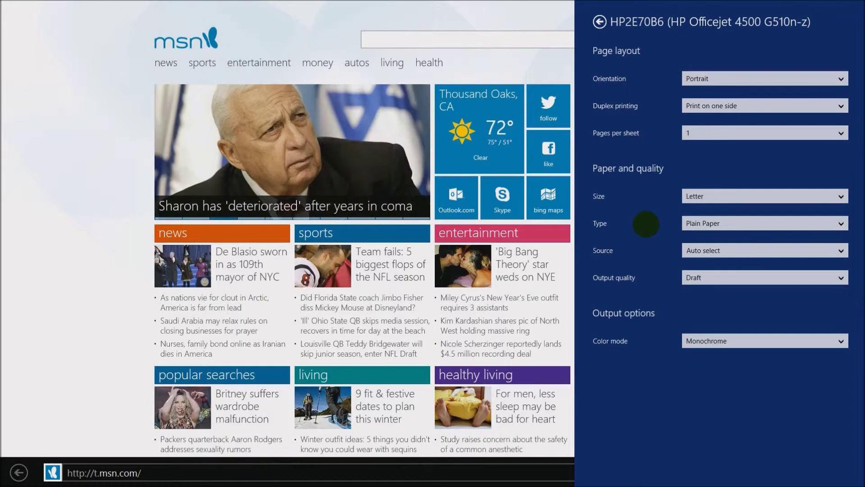
# Turn on 'Use these settings in all apps' and print the MSN page
pyautogui.click(599, 21)
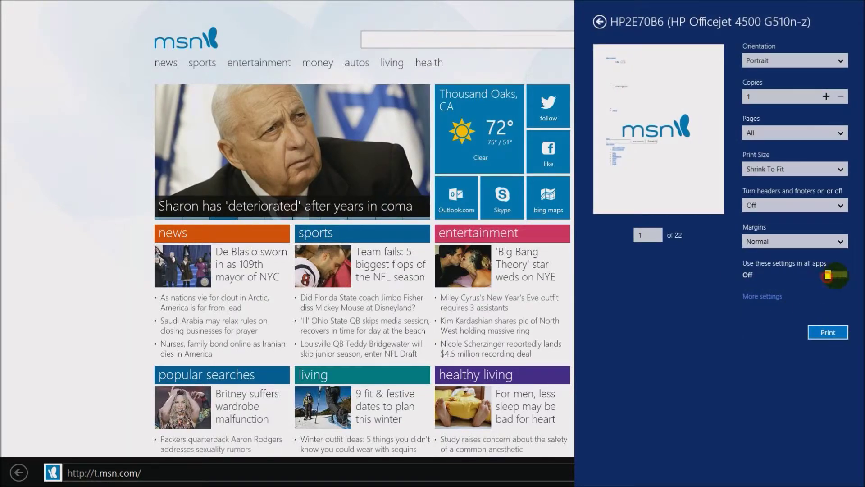
pyautogui.click(834, 275)
pyautogui.click(828, 332)
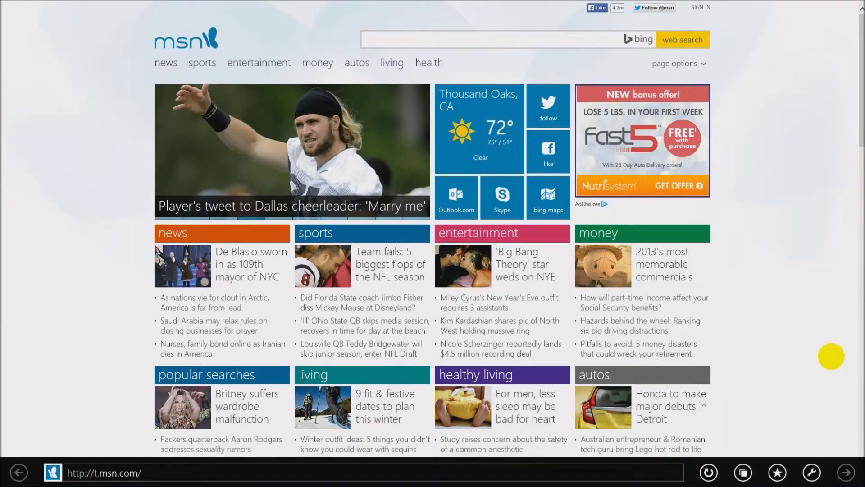
# Check the HP Officejet's printing status from the Devices charm
pyautogui.moveTo(861, 389); pyautogui.dragTo(838, 387)
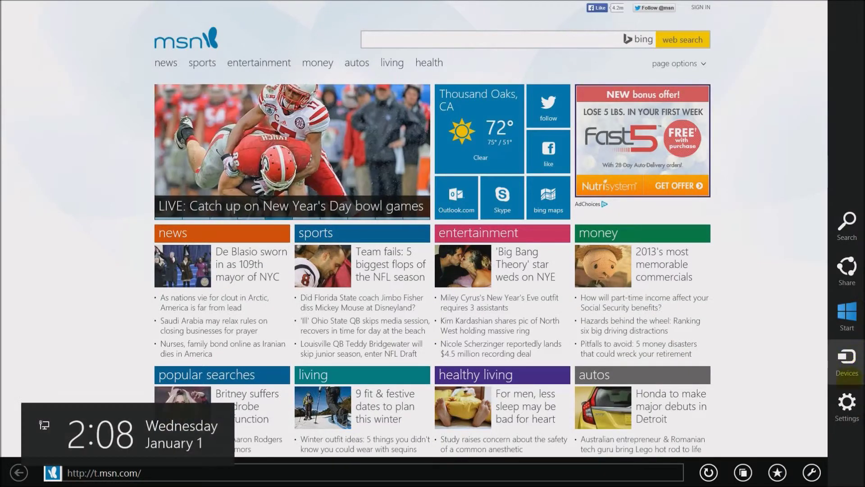
pyautogui.click(847, 359)
pyautogui.click(756, 107)
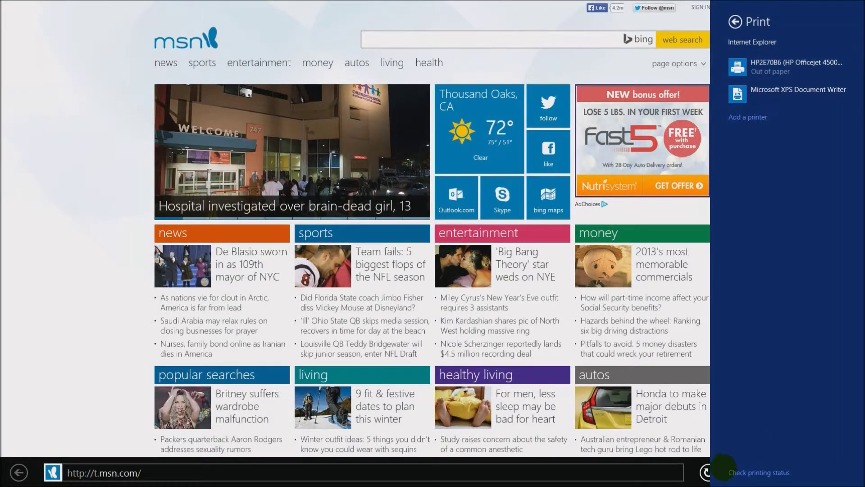
pyautogui.click(755, 472)
pyautogui.click(757, 70)
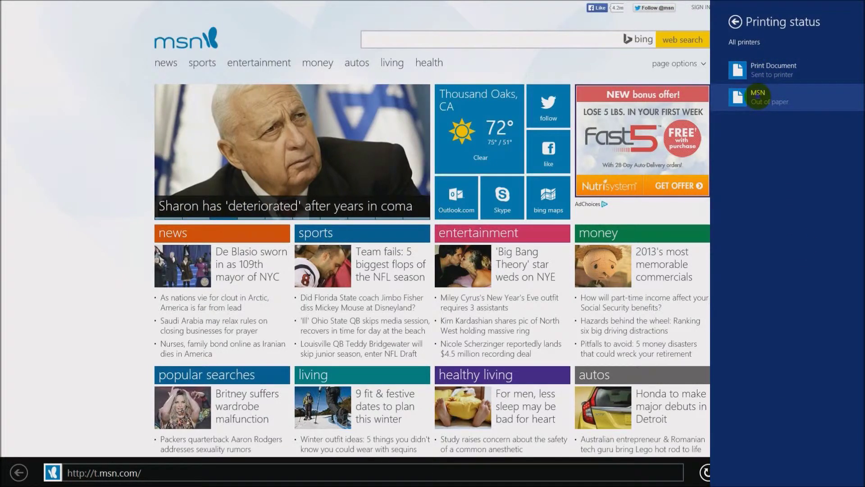
# Inspect the failed MSN print job's details, then return to the Start screen
pyautogui.click(758, 95)
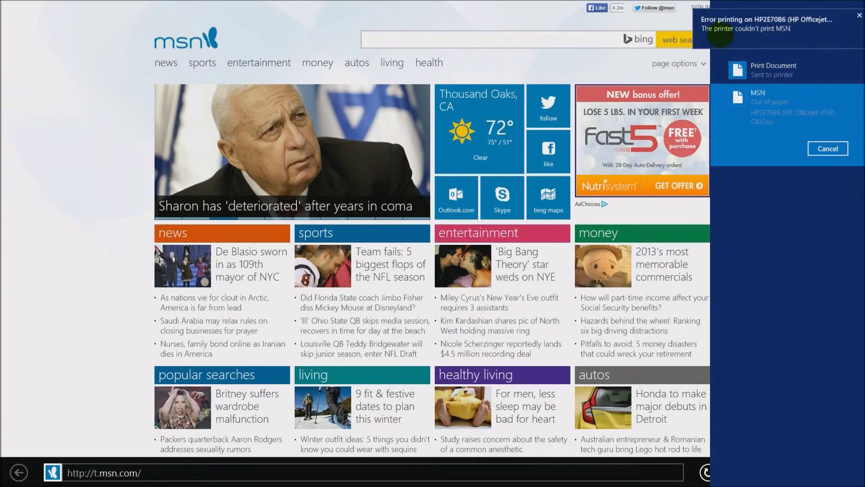
pyautogui.moveTo(826, 33)
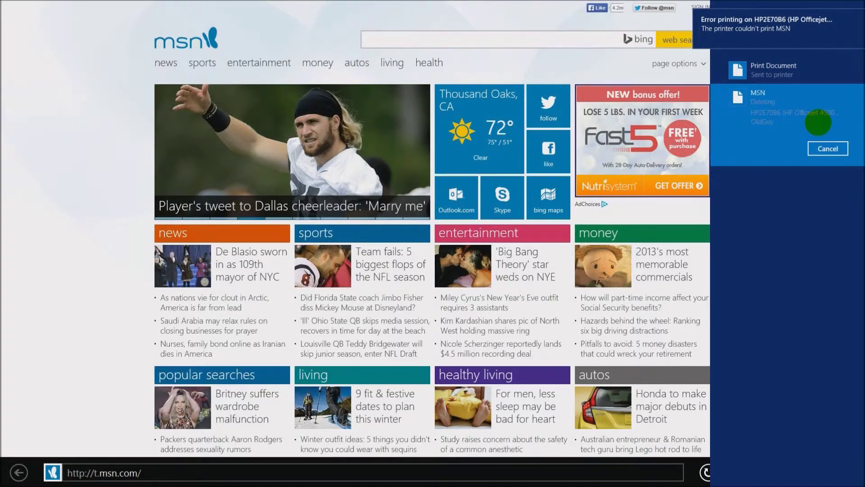
pyautogui.click(778, 69)
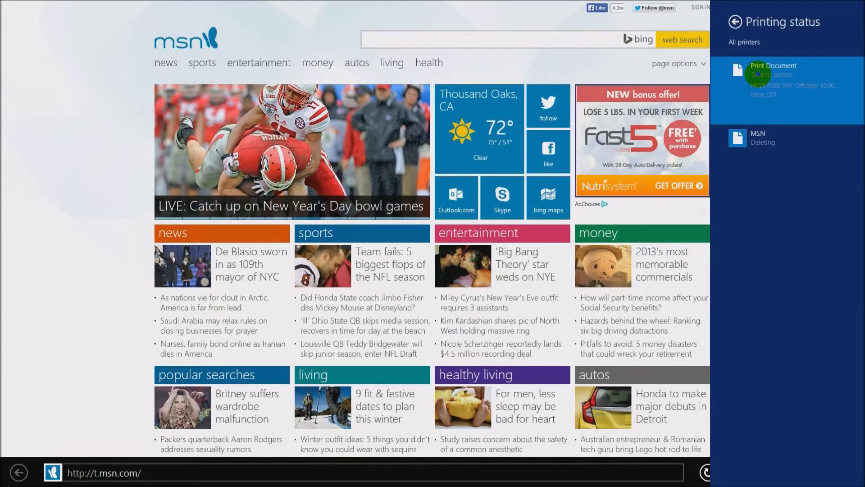
pyautogui.click(761, 71)
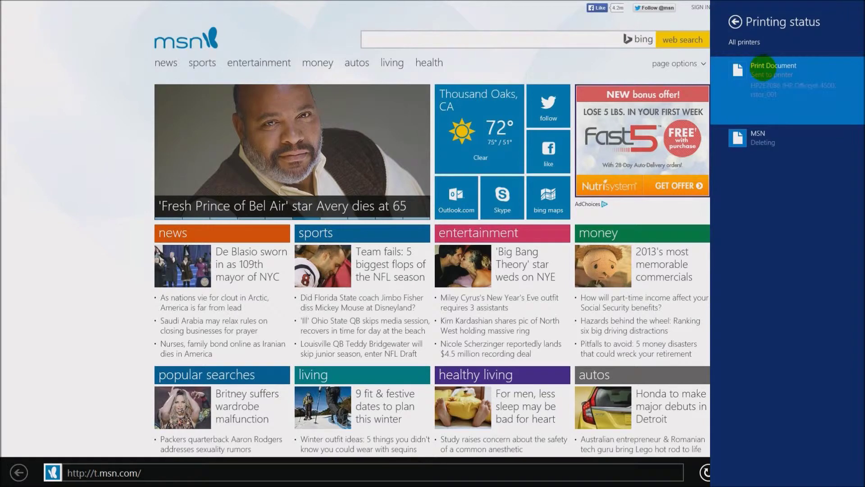
pyautogui.press('super')
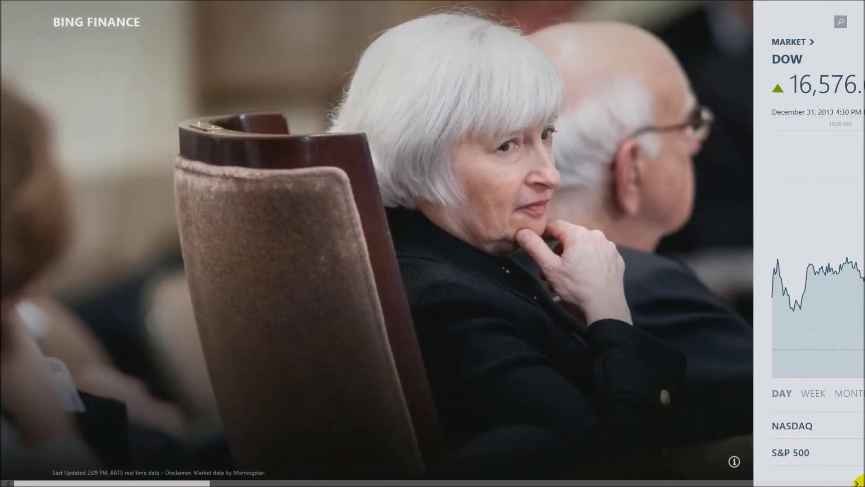
# Try printing from Bing Finance through Devices > Print, which reports 'This app can't print'
pyautogui.moveTo(859, 481)
pyautogui.click(852, 349)
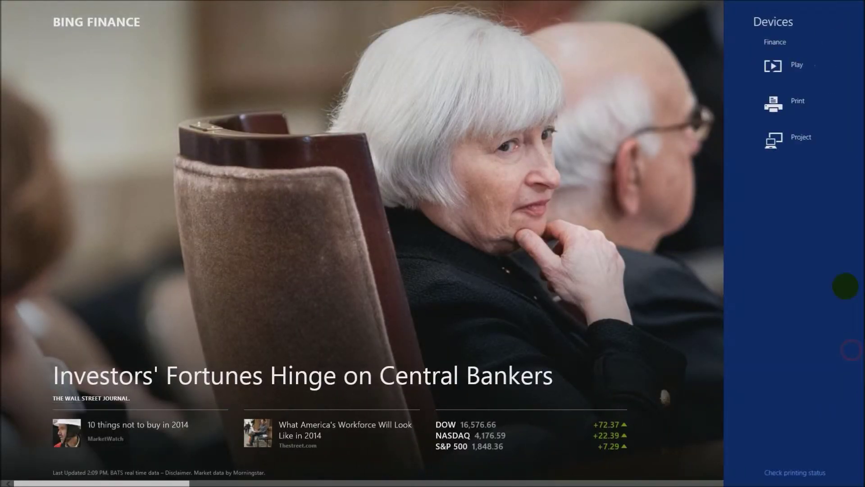
pyautogui.click(758, 102)
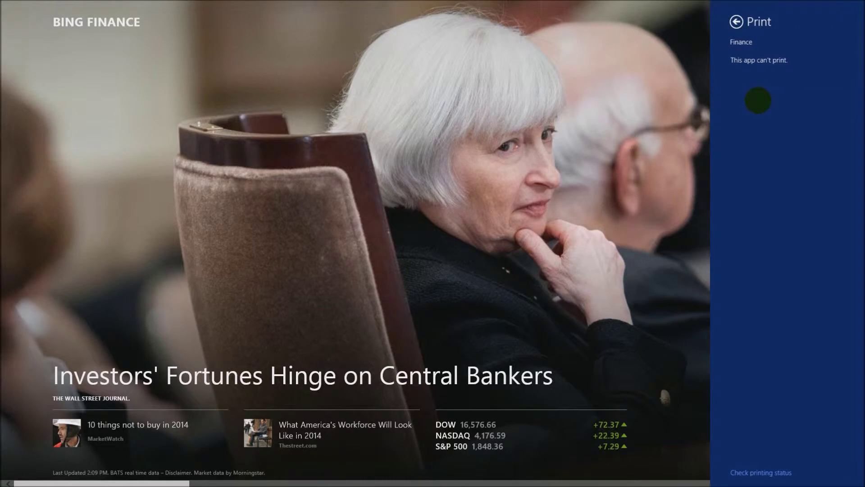
# Go back to the Start screen and launch the Facebook app
pyautogui.click(735, 21)
pyautogui.press('super')
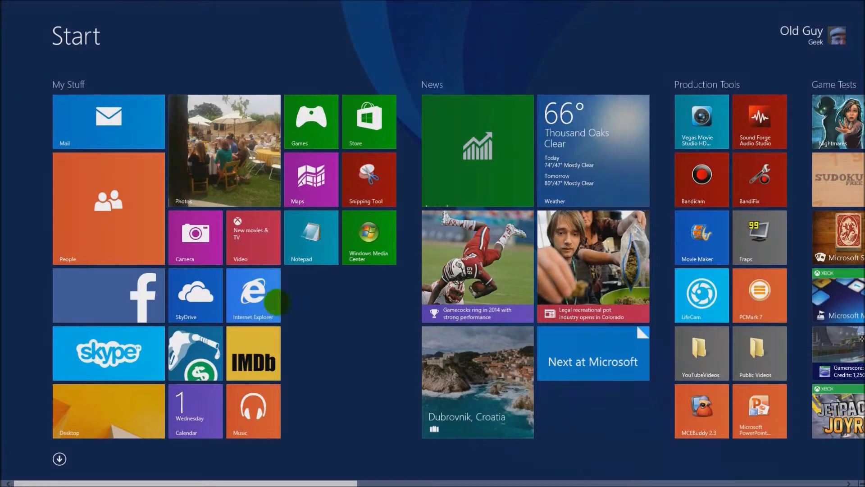
pyautogui.click(112, 299)
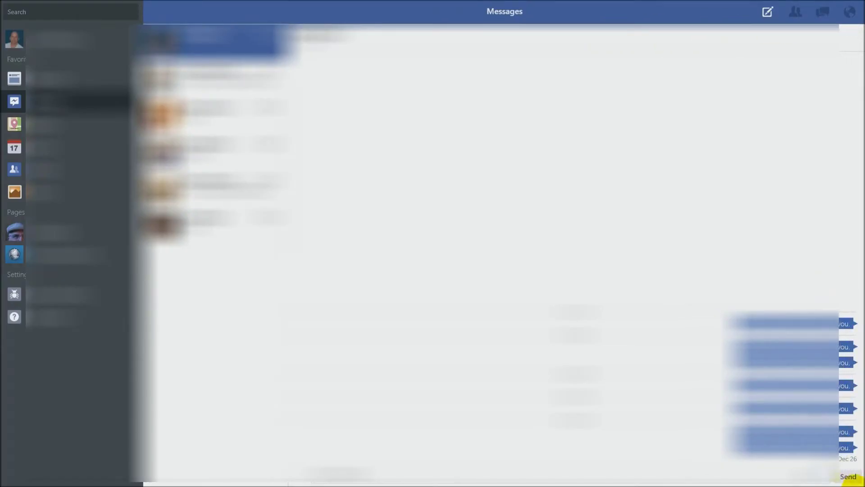
# Try printing from the Facebook app through Devices > Print, getting 'This app can't print'
pyautogui.moveTo(858, 482)
pyautogui.click(844, 356)
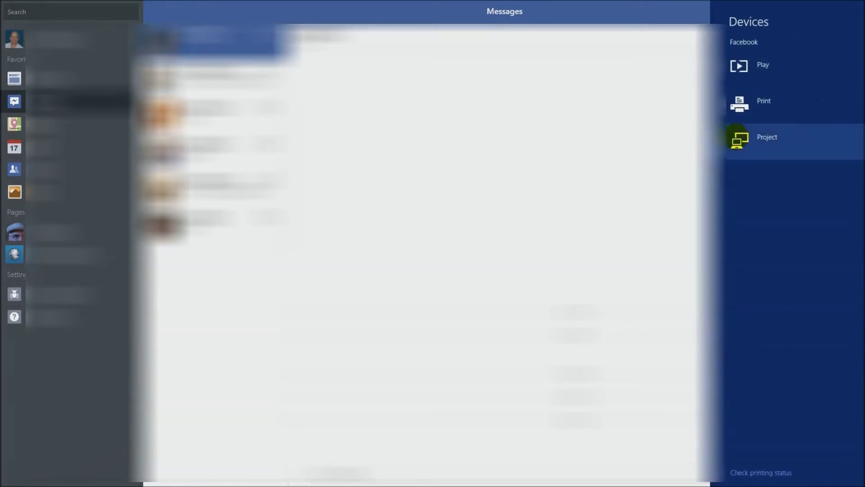
pyautogui.click(755, 99)
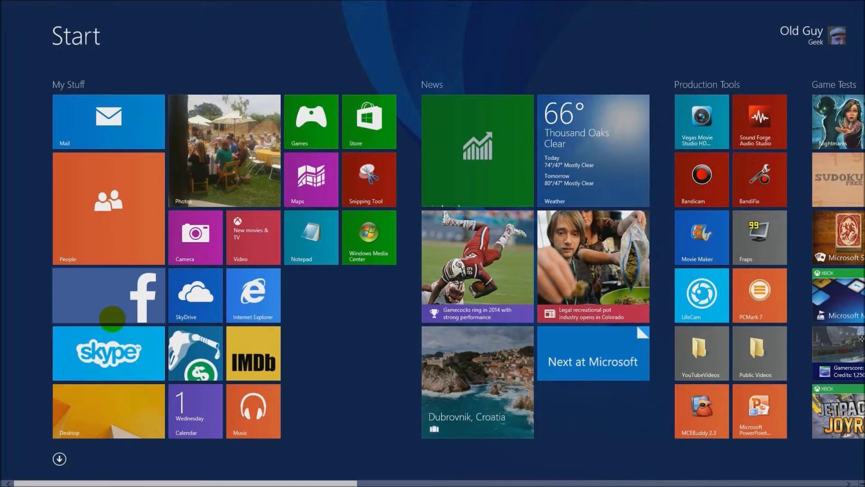
# Open Calendar's New Year's Day event, attempt Devices > Print, then drag Calendar closed
pyautogui.click(201, 405)
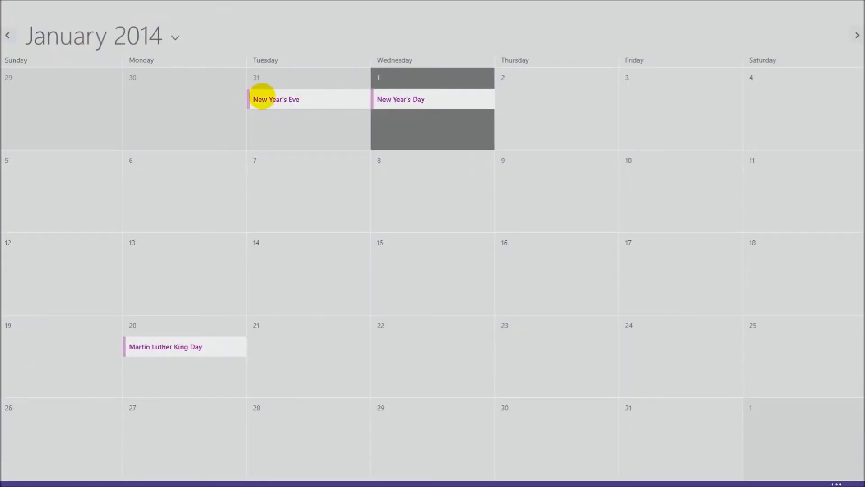
pyautogui.click(393, 97)
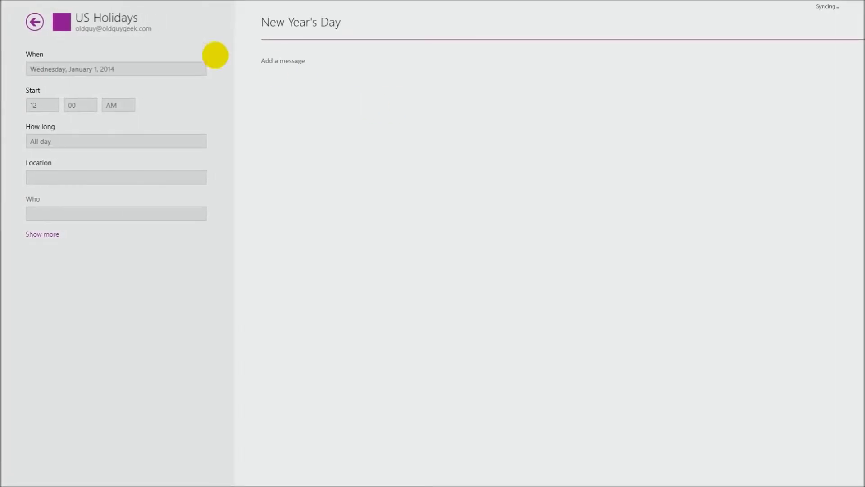
pyautogui.moveTo(856, 374)
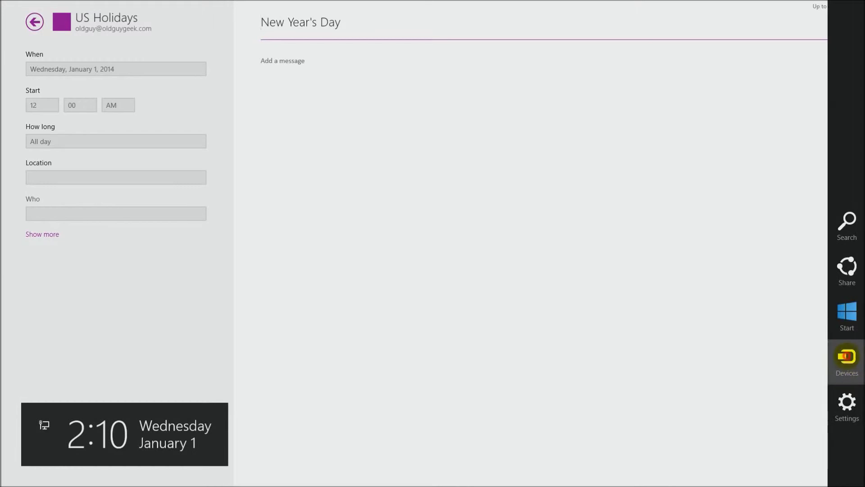
pyautogui.moveTo(848, 481)
pyautogui.click(844, 358)
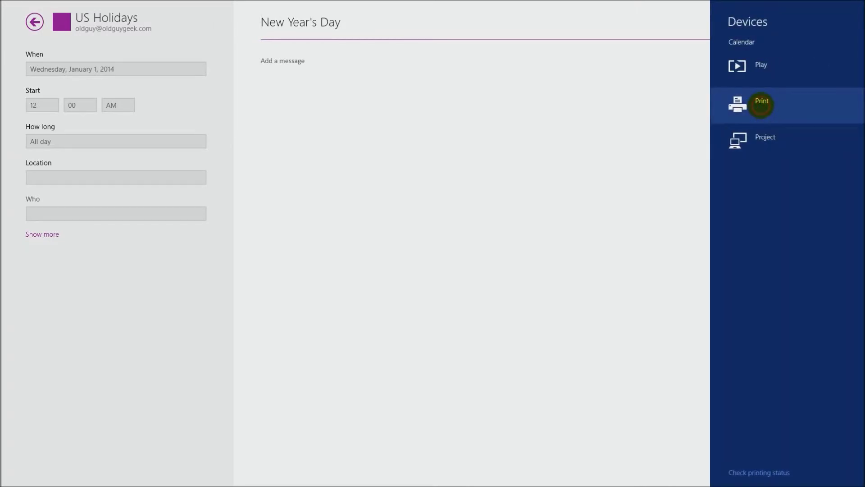
pyautogui.click(761, 105)
pyautogui.click(527, 101)
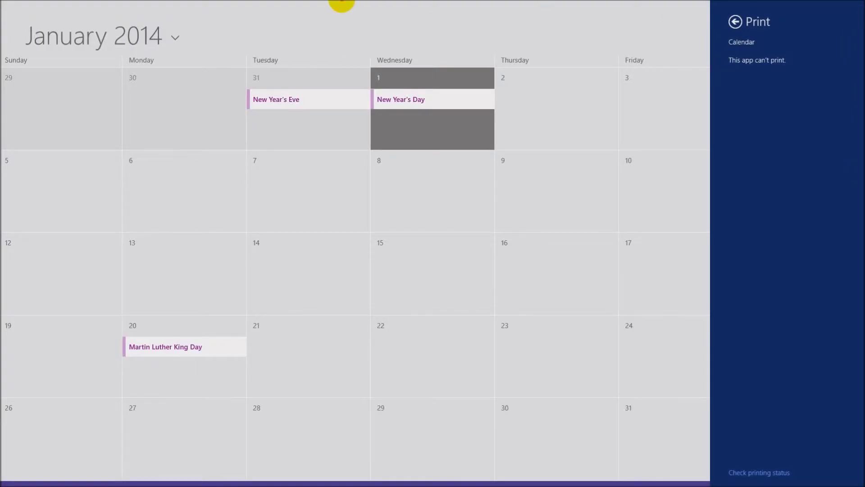
pyautogui.moveTo(342, 2); pyautogui.dragTo(385, 464)
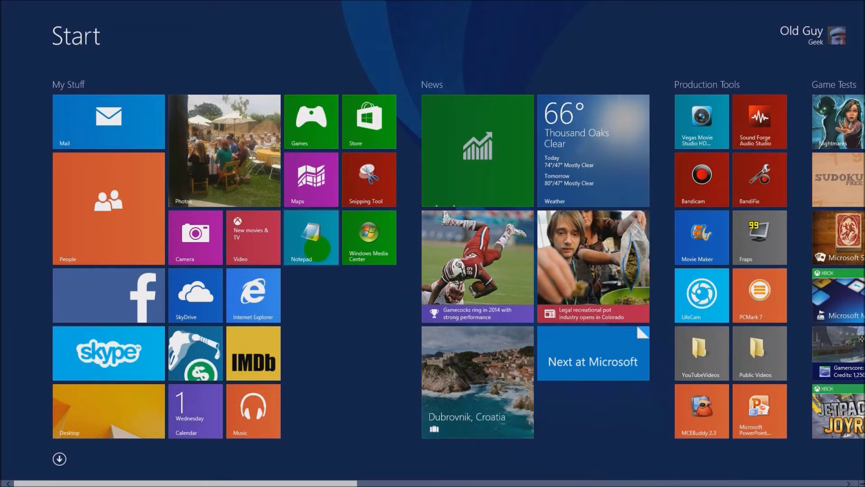
pyautogui.click(326, 166)
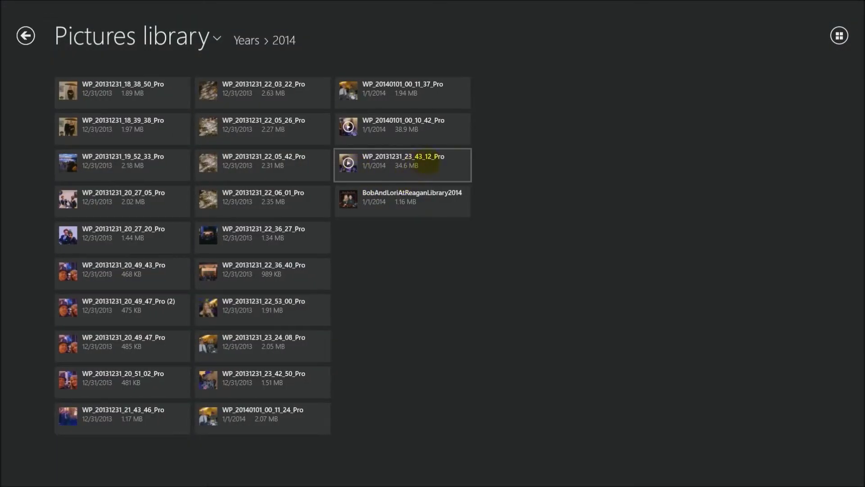
pyautogui.moveTo(428, 164)
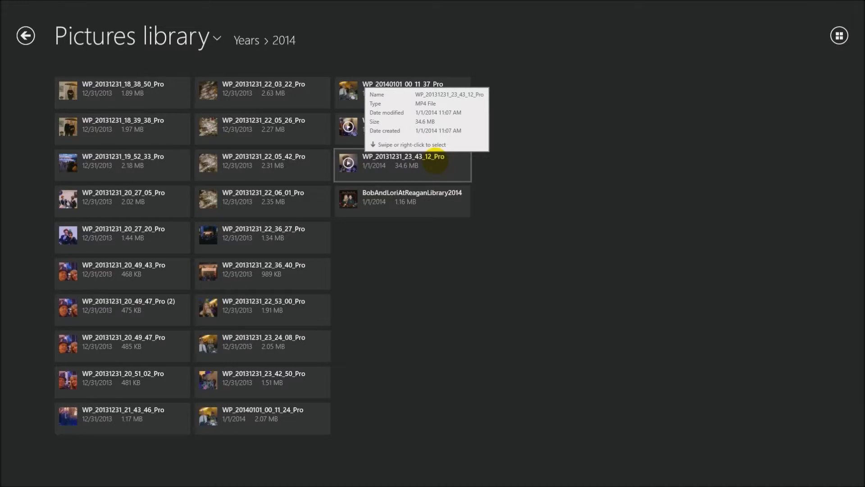
pyautogui.rightClick(435, 161)
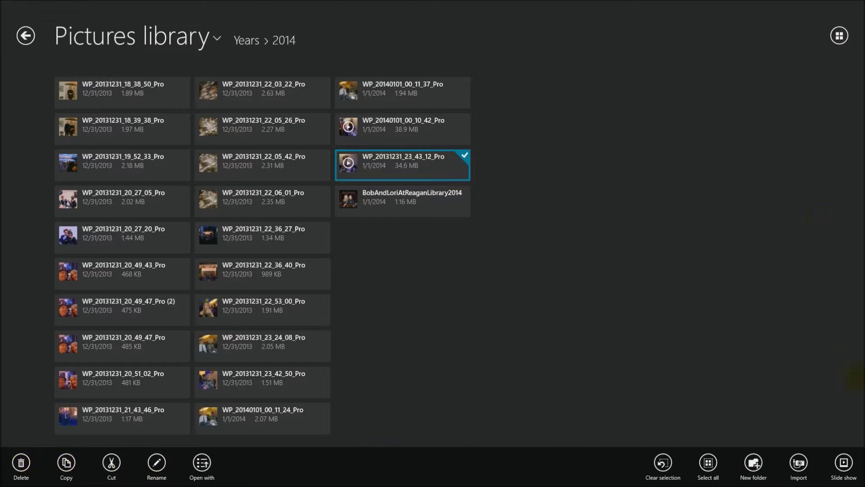
pyautogui.moveTo(846, 358)
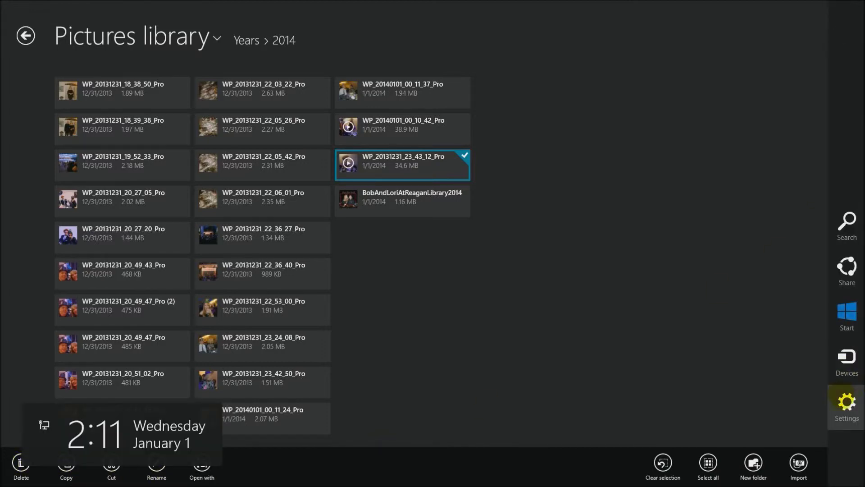
pyautogui.click(846, 358)
pyautogui.click(761, 109)
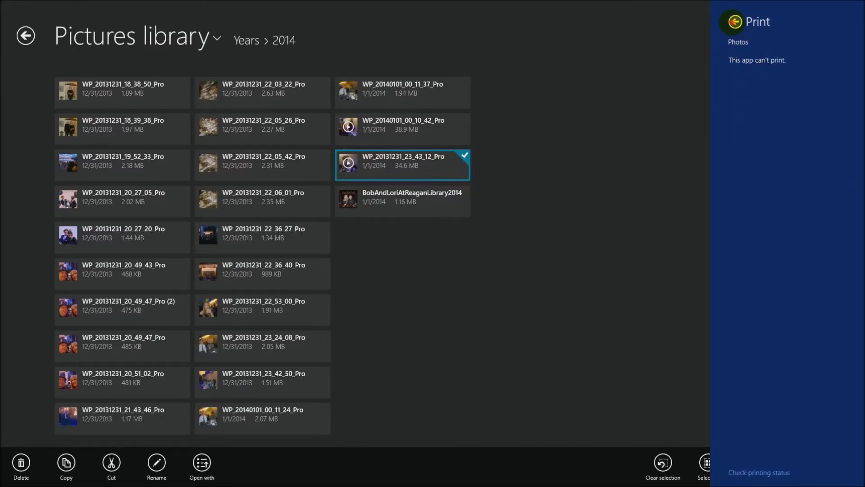
pyautogui.click(735, 21)
# Dismiss the devices panel and deselect the video in Photos
pyautogui.click(353, 166)
pyautogui.rightClick(354, 166)
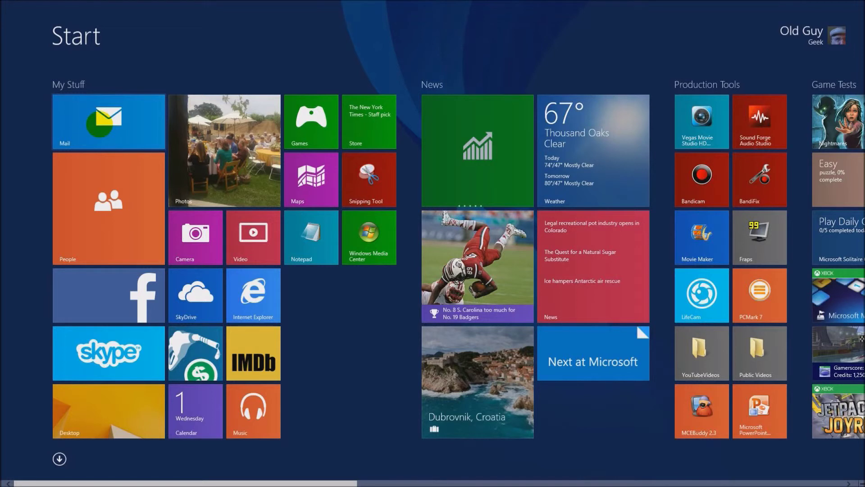
# Launch Mail, then open and close its Settings panel
pyautogui.click(97, 126)
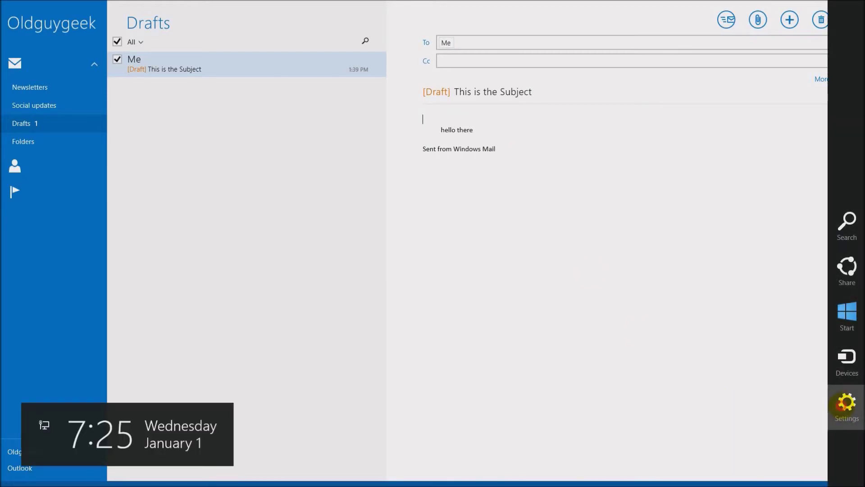
pyautogui.click(844, 404)
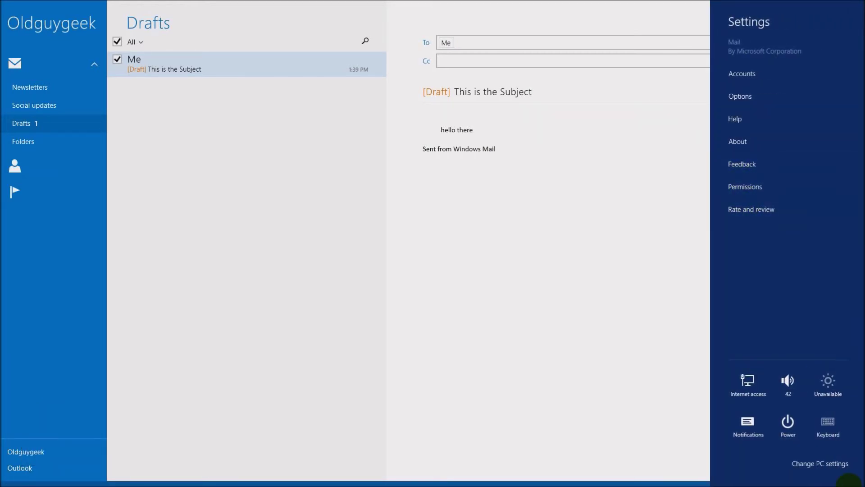
pyautogui.click(592, 423)
# Try printing the draft email via Devices > Print and dismiss the can't-print message
pyautogui.moveTo(850, 408)
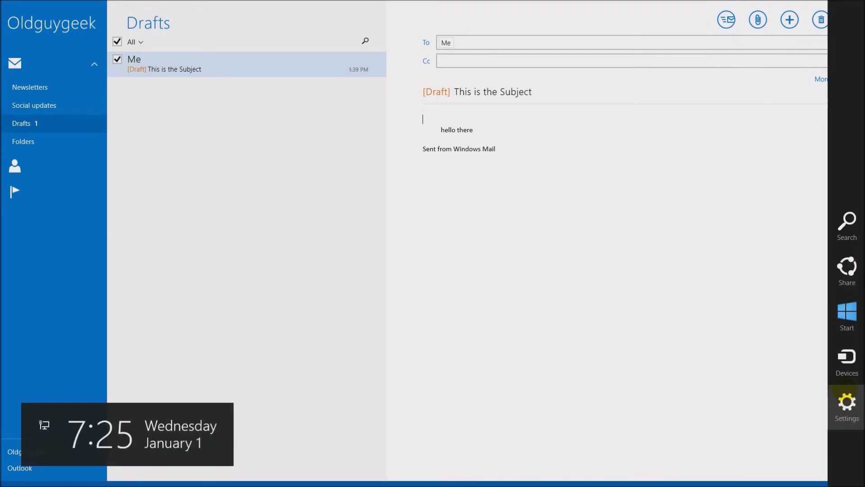
pyautogui.click(847, 358)
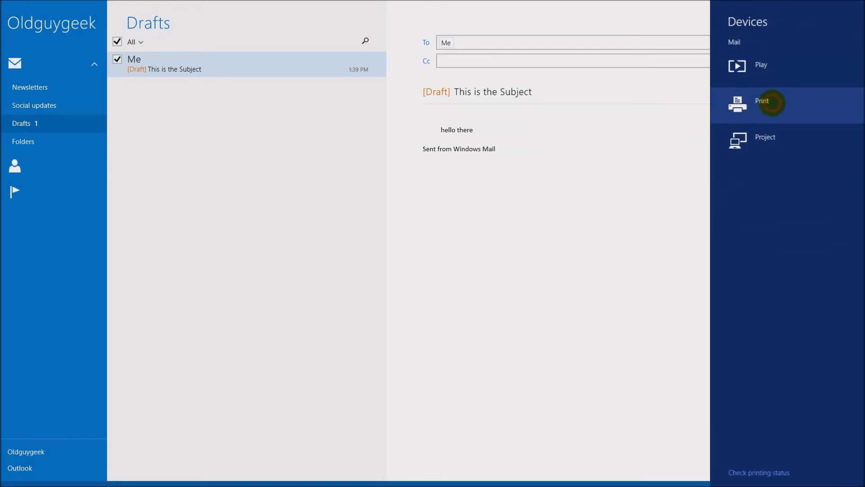
pyautogui.click(771, 102)
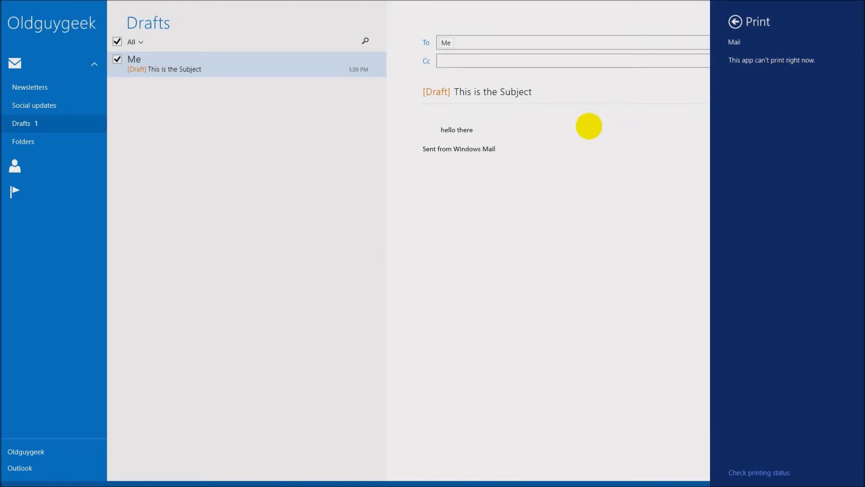
pyautogui.click(564, 135)
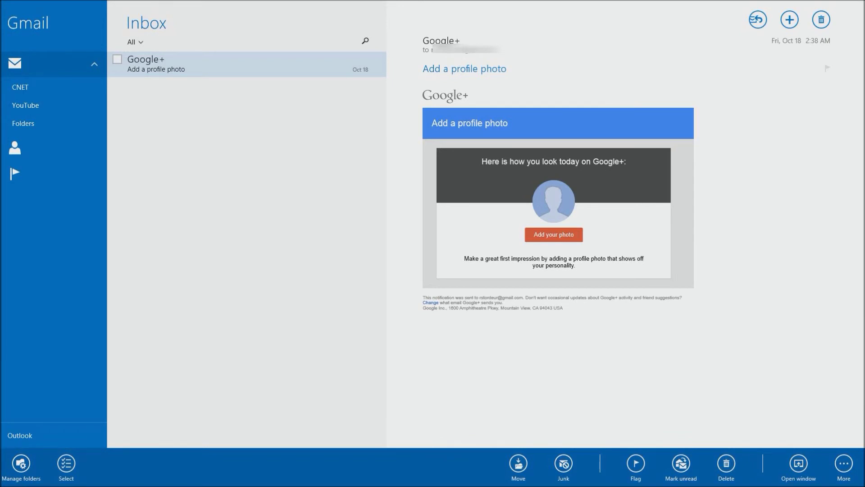
# Print the Google+ email via the app bar's More > Print to list the printers
pyautogui.click(843, 463)
pyautogui.click(843, 433)
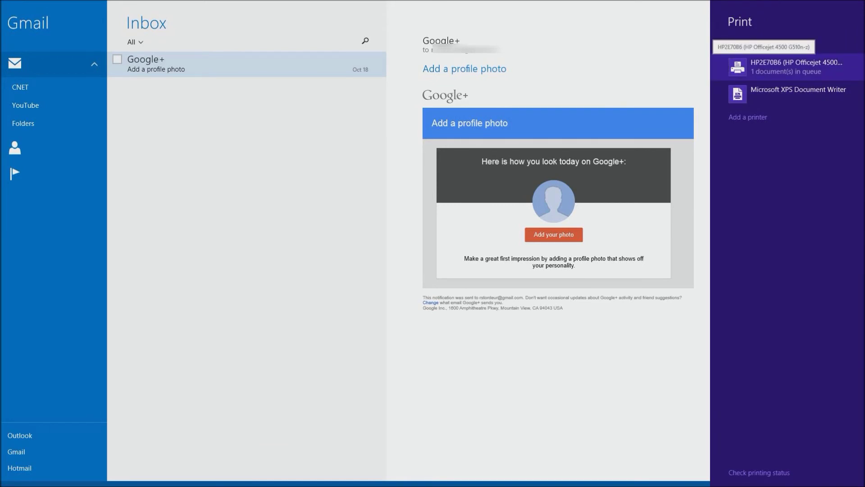
pyautogui.press('Escape')
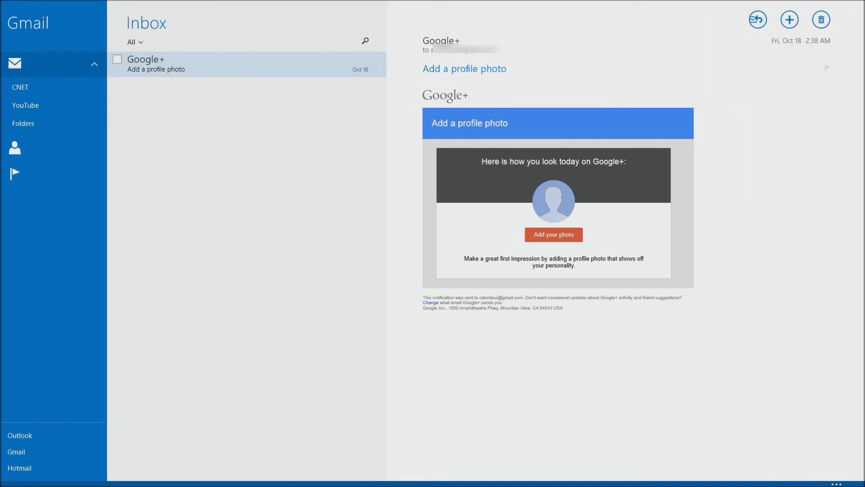
# Reach the printer list through the Devices charm by keyboard and select the HP Officejet
pyautogui.press('super+c')
pyautogui.press('Down')
pyautogui.press('Return')
pyautogui.press('Return')
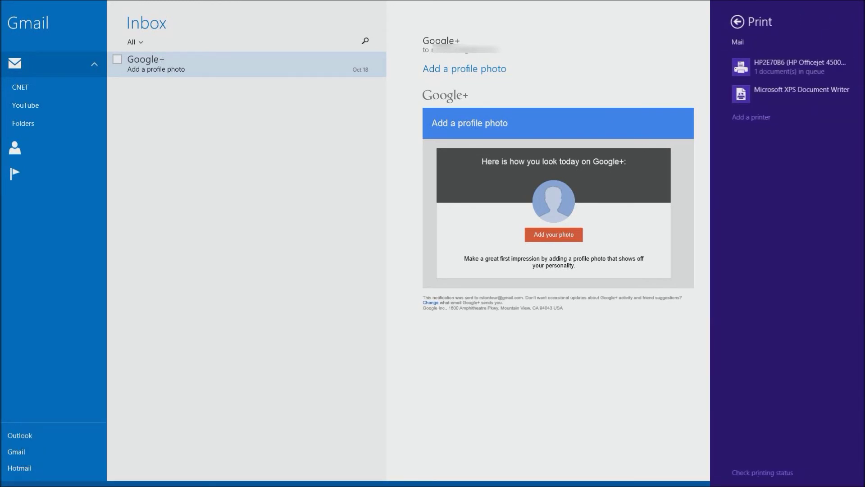
pyautogui.press('Down')
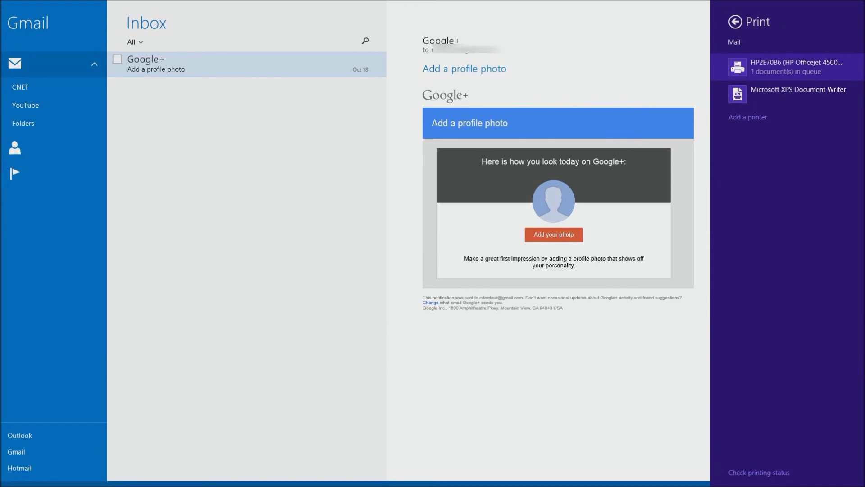
pyautogui.press('Return')
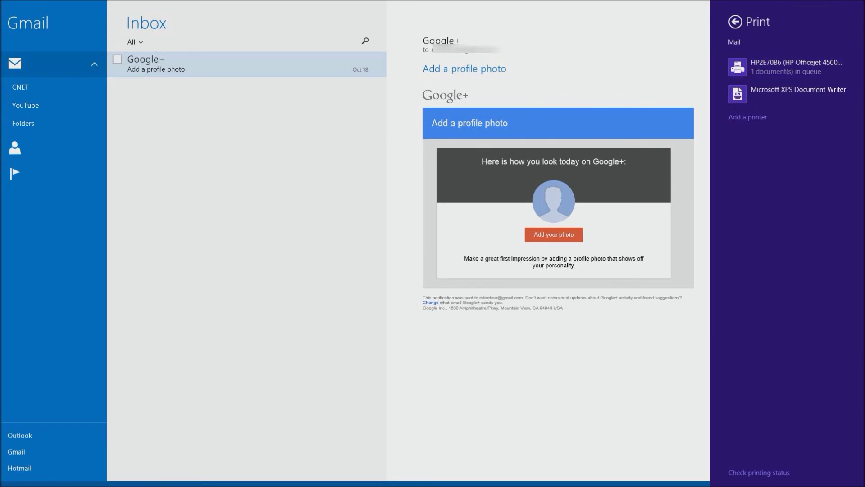
pyautogui.moveTo(864, 486)
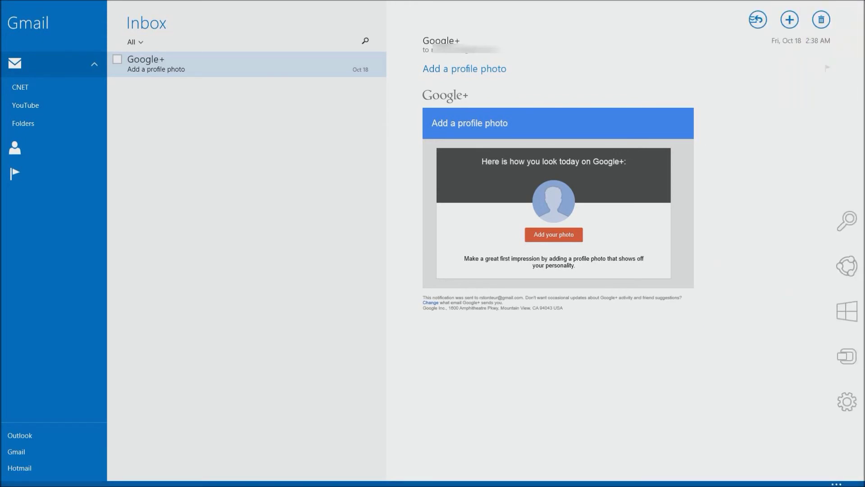
# Print the email again from the Mail command bar's More > Print, then return to Start
pyautogui.press('super+z')
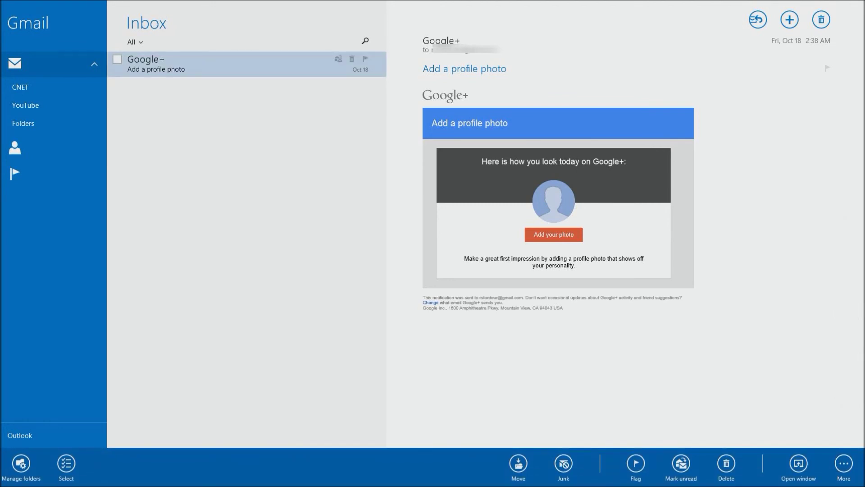
pyautogui.press('Escape')
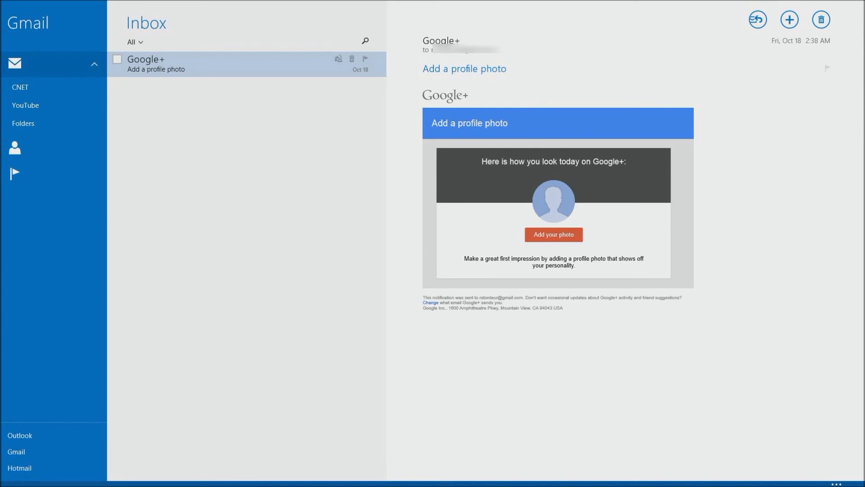
pyautogui.press('super+z')
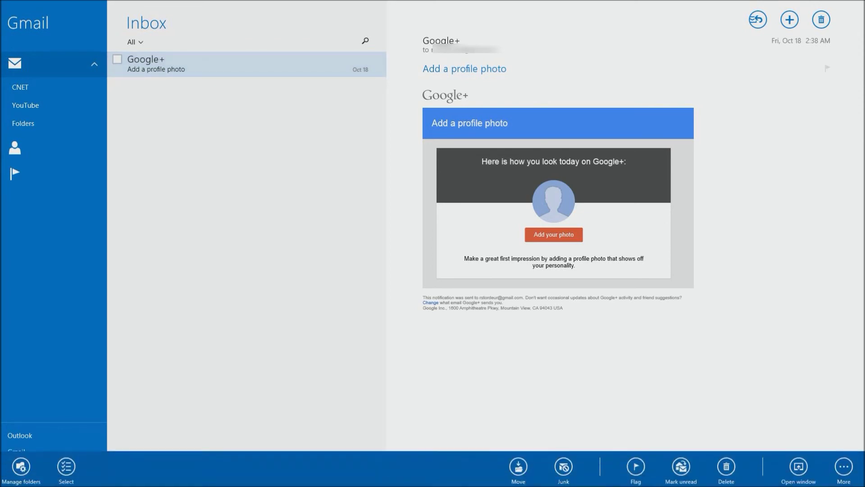
pyautogui.click(843, 463)
pyautogui.click(844, 433)
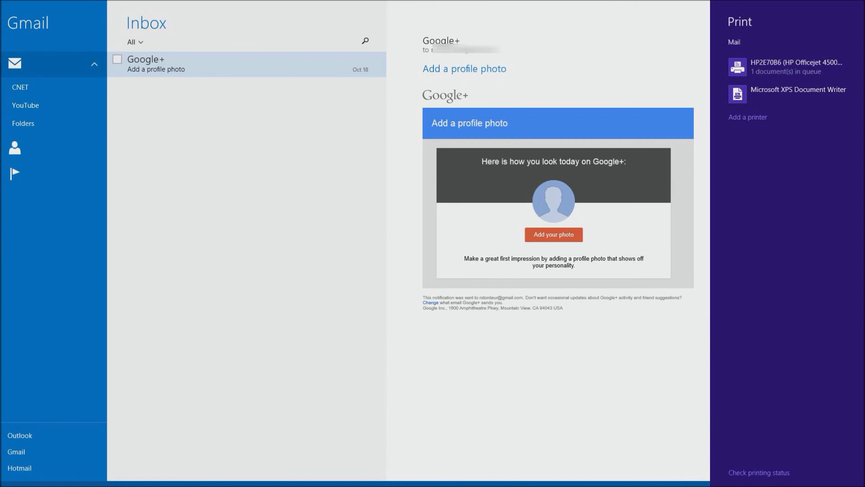
pyautogui.press('super')
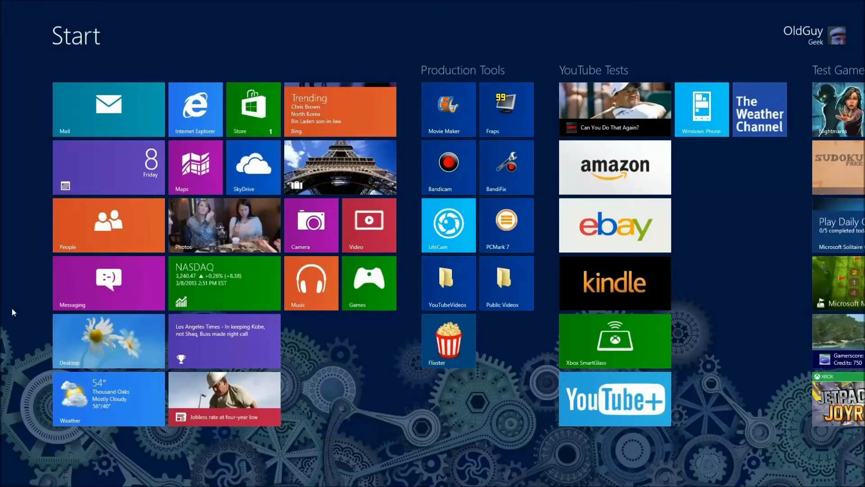